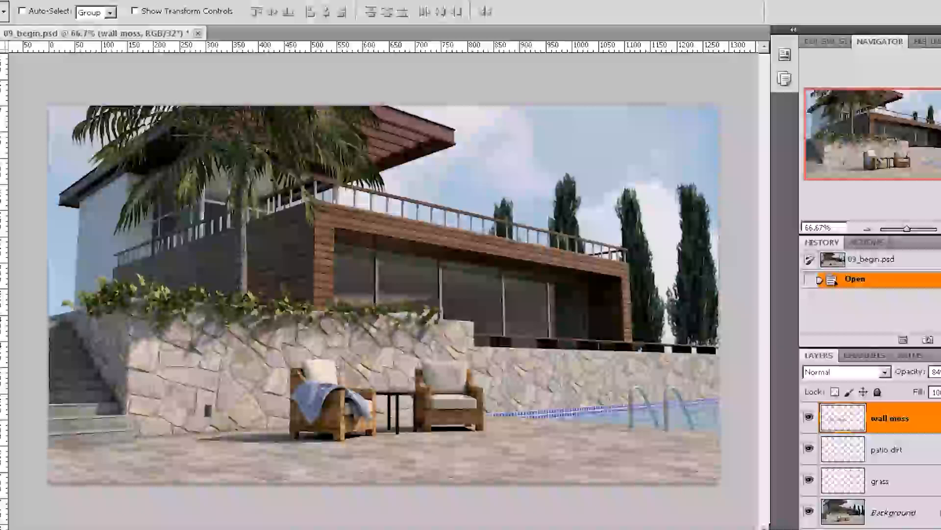
# Add a Photo Filter adjustment layer above the wall moss layer and move its settings away from the middle of the image.
pyautogui.click(886, 528)
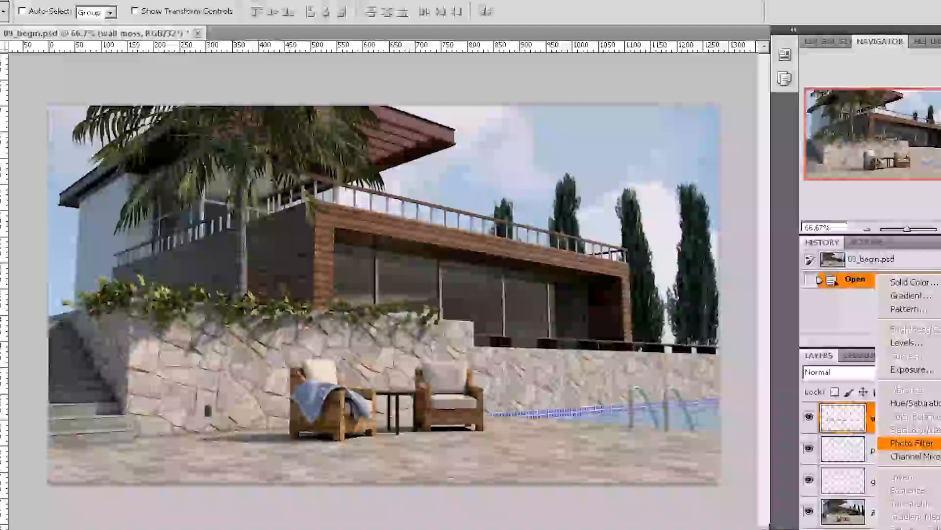
pyautogui.press('Escape')
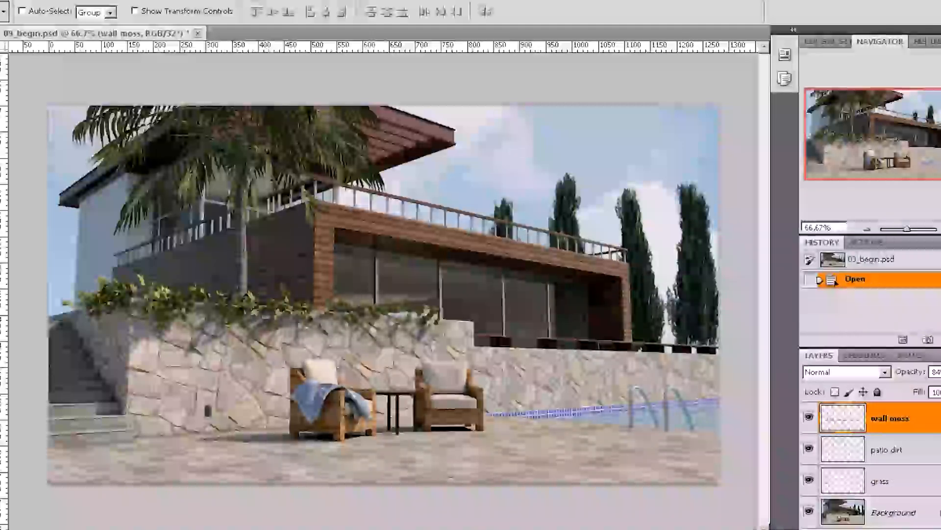
pyautogui.click(886, 528)
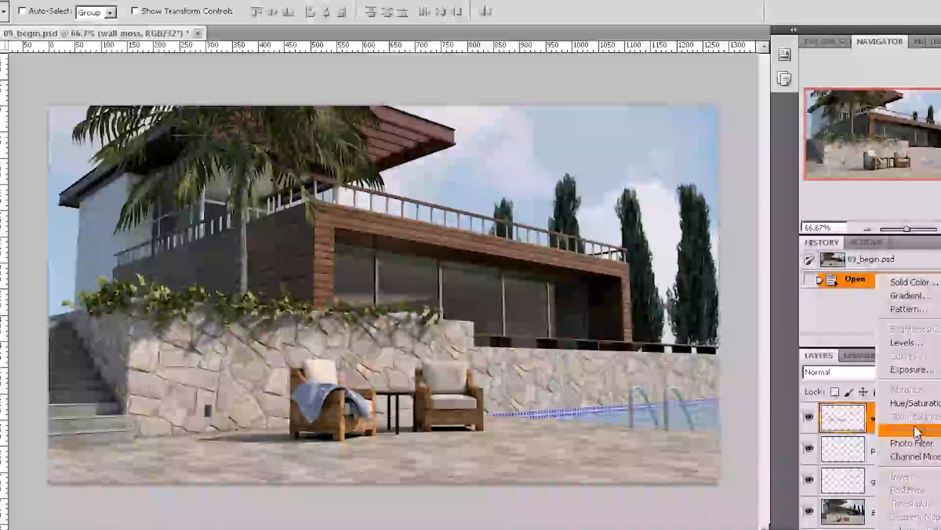
pyautogui.click(928, 442)
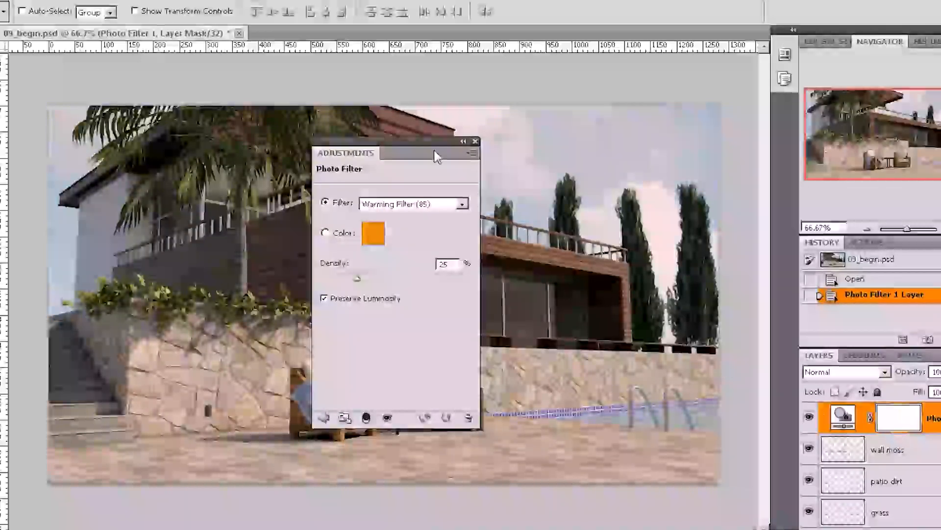
pyautogui.moveTo(418, 141); pyautogui.dragTo(705, 121)
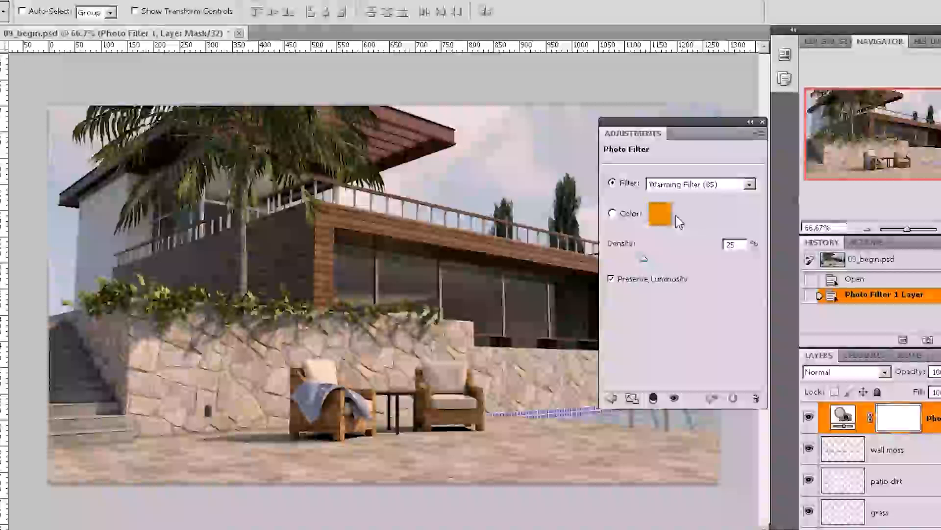
# Preview the Photo Filter's warming, cooling and colour presets on the image and set the filter to Orange.
pyautogui.click(717, 190)
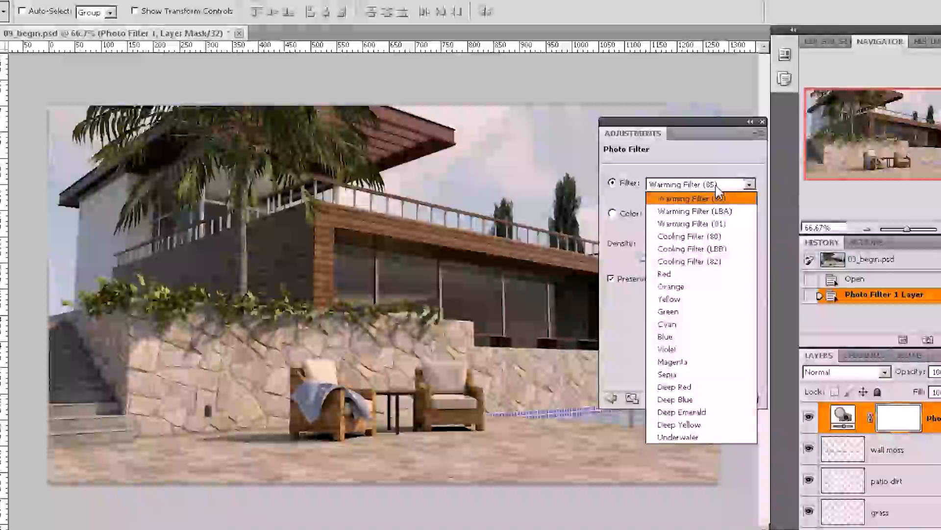
pyautogui.click(716, 192)
pyautogui.click(718, 191)
pyautogui.click(718, 198)
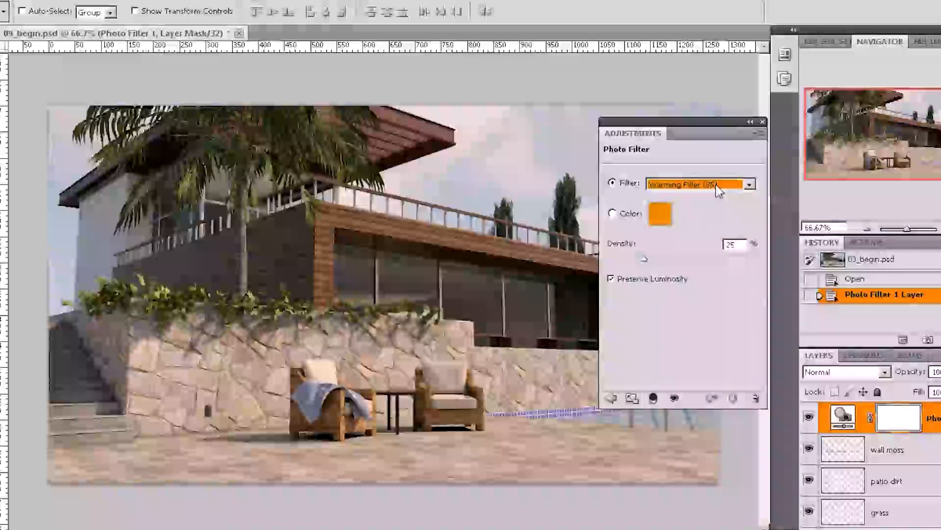
pyautogui.press('Down')
pyautogui.press('Down')
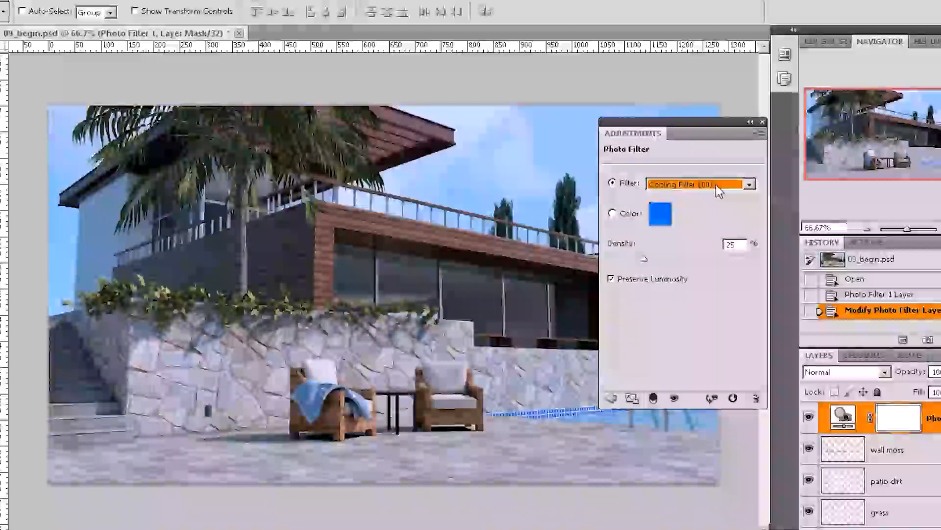
pyautogui.press('Down')
pyautogui.press('Down')
pyautogui.press('Down')
pyautogui.press('Down')
pyautogui.press('Down')
pyautogui.press('Down')
pyautogui.press('Down')
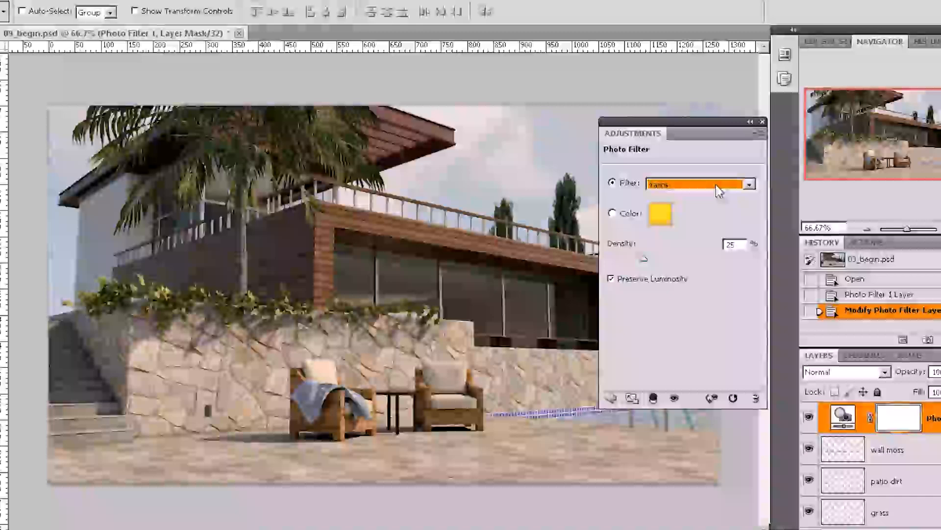
pyautogui.press('Down')
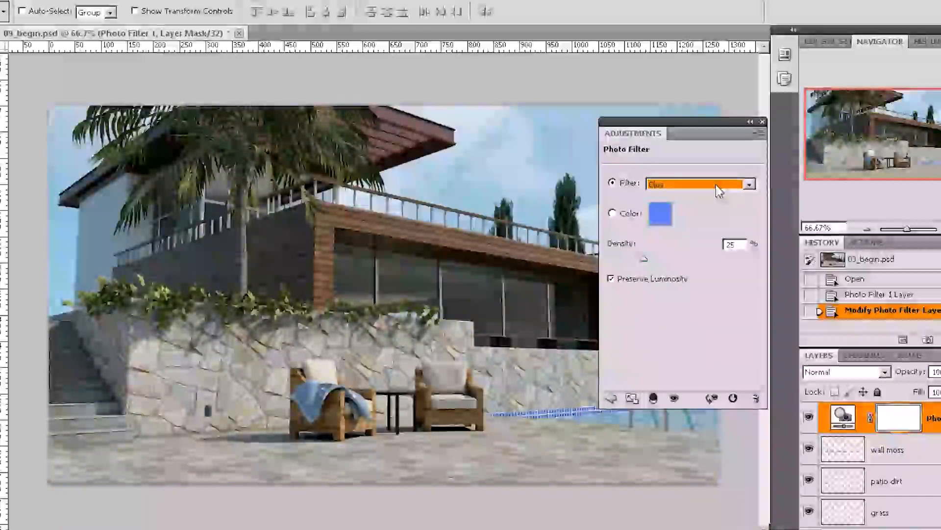
pyautogui.press('Up')
pyautogui.press('Up')
pyautogui.press('Up')
pyautogui.press('Up')
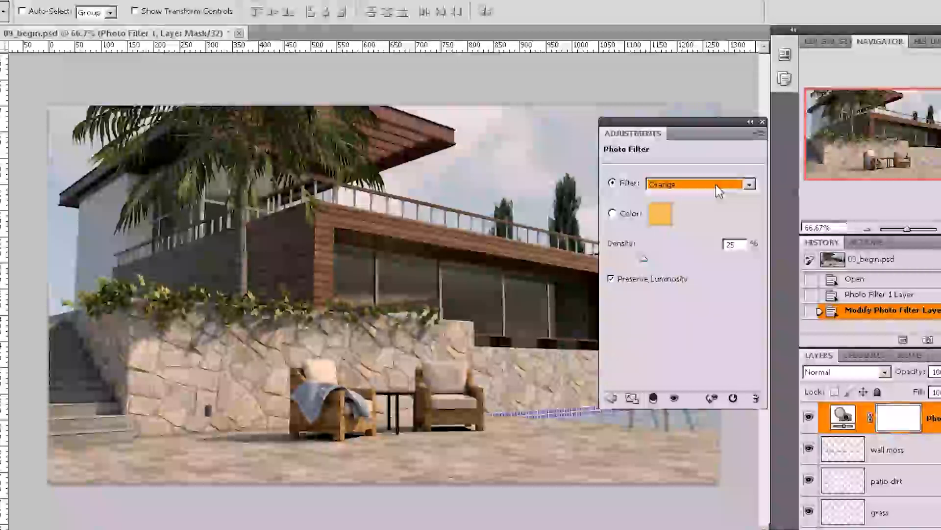
pyautogui.press('Up')
pyautogui.press('Down')
pyautogui.press('Down')
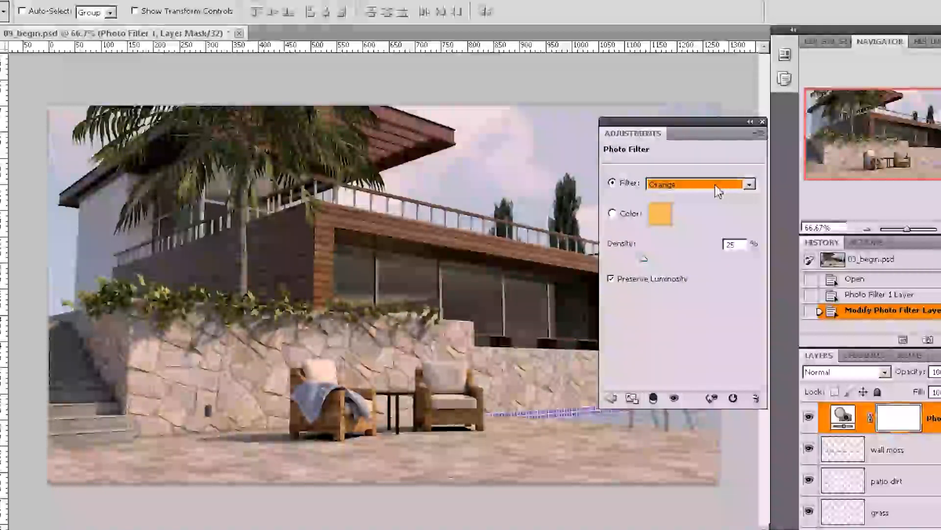
pyautogui.press('Up')
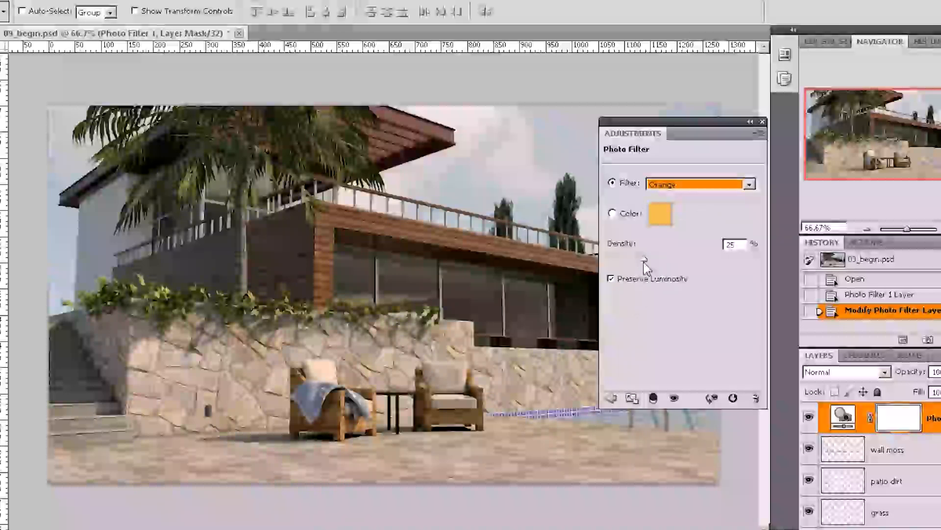
# Lower the Photo Filter density to 11%, close its settings, and toggle the adjustment layer's visibility to compare the image with and without it.
pyautogui.moveTo(644, 260); pyautogui.dragTo(623, 260)
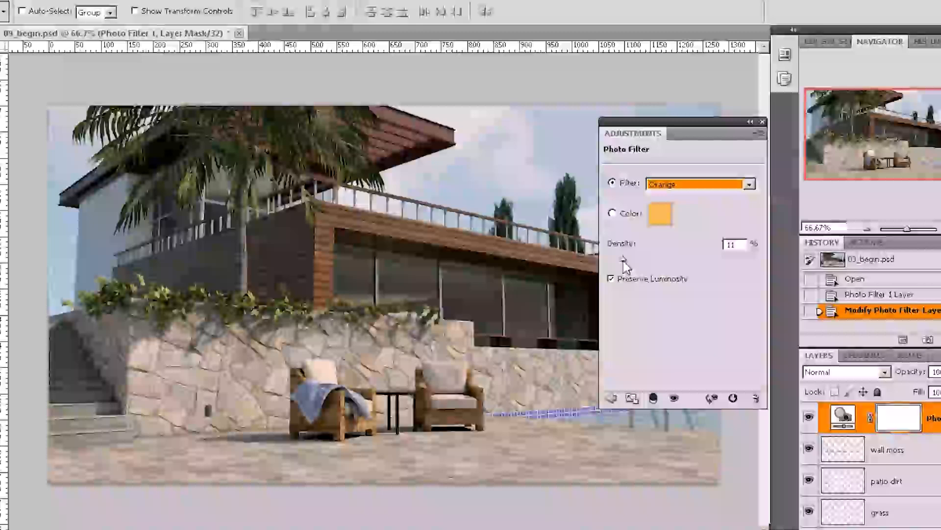
pyautogui.click(762, 121)
pyautogui.click(809, 421)
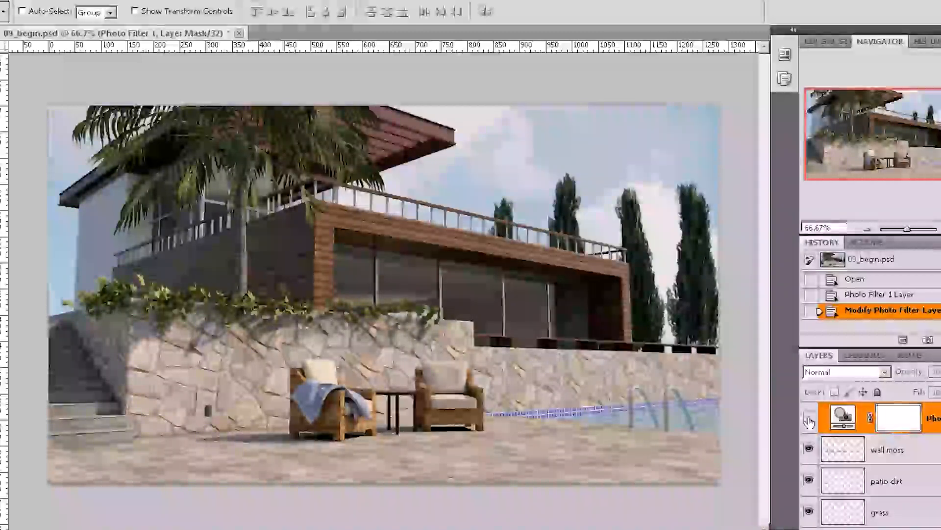
pyautogui.click(809, 421)
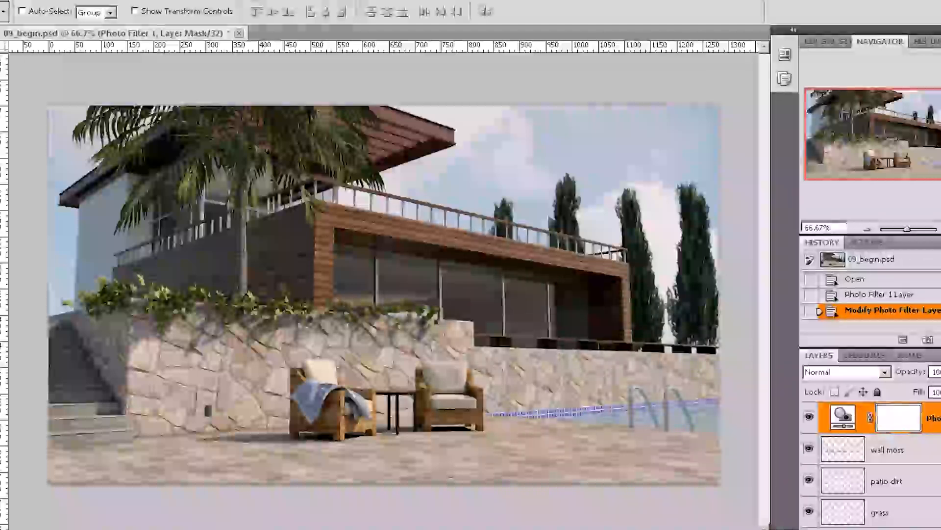
# Stamp all visible layers into a new layer above the Photo Filter and toggle its visibility to check it.
pyautogui.hotkey('ctrl', '1')
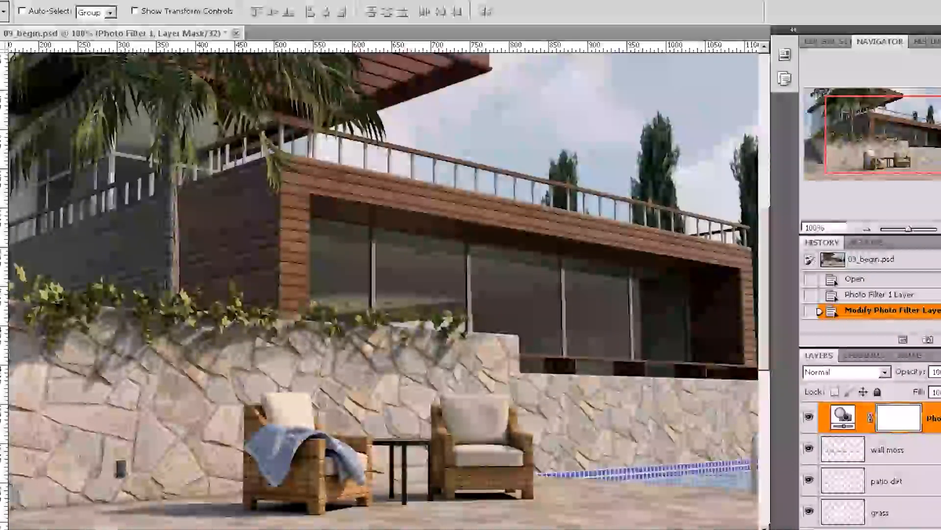
pyautogui.hotkey('ctrl', '+')
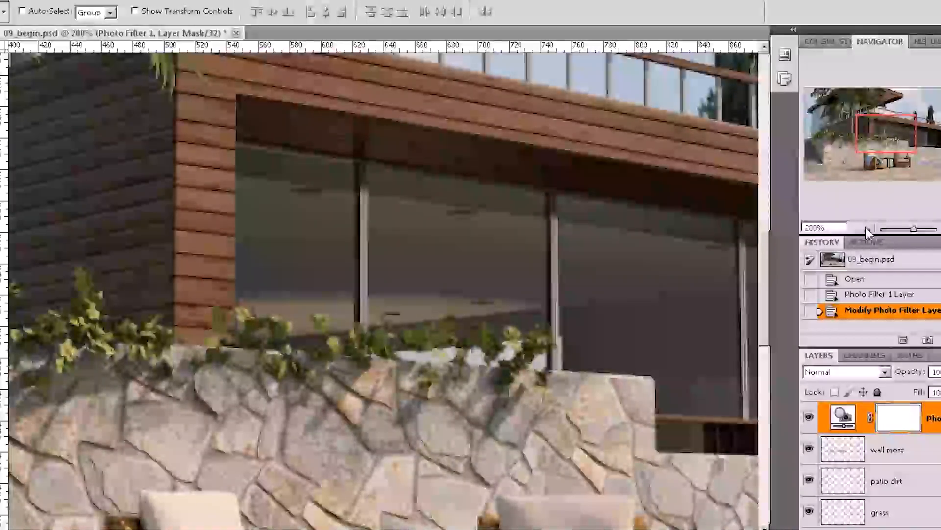
pyautogui.click(866, 228)
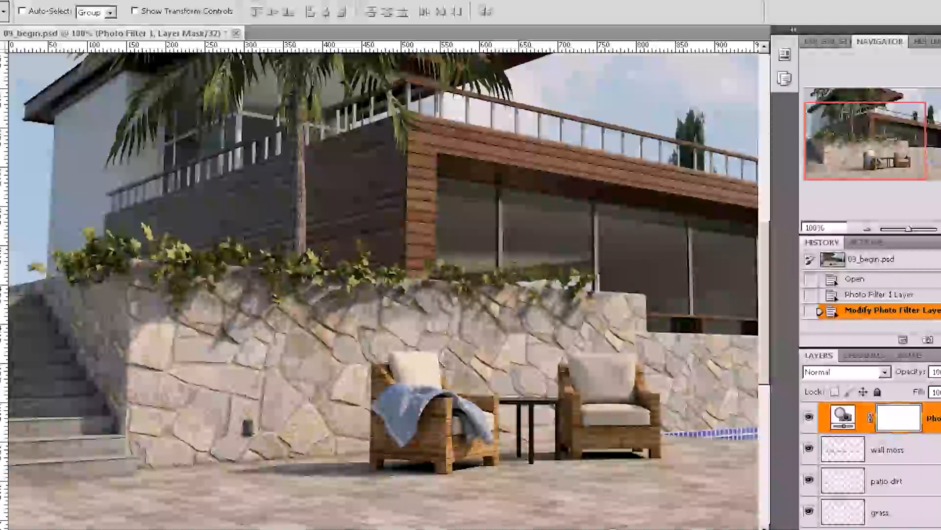
pyautogui.click(867, 231)
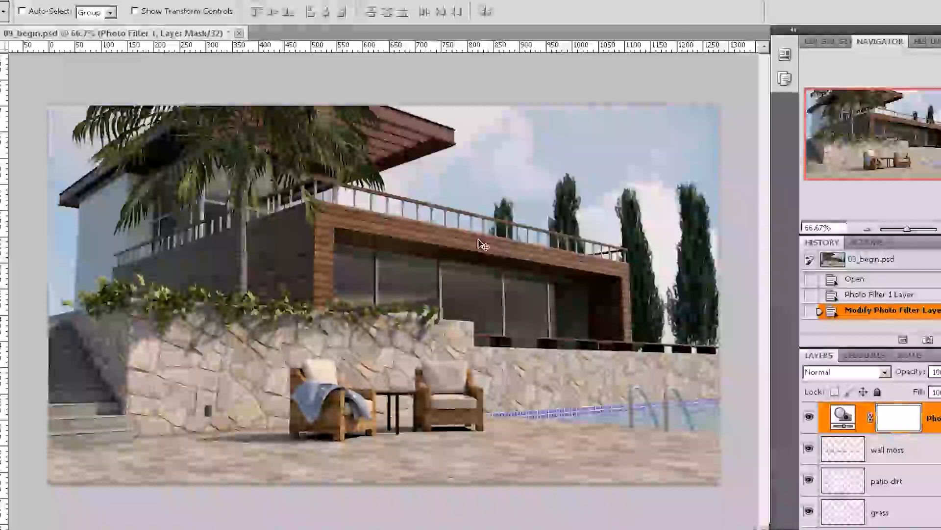
pyautogui.click(940, 229)
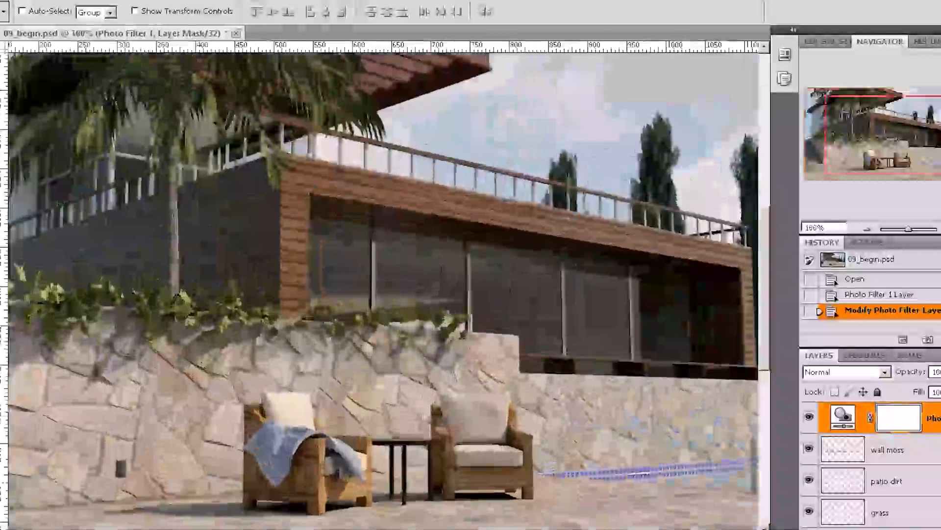
pyautogui.moveTo(903, 149); pyautogui.dragTo(902, 160)
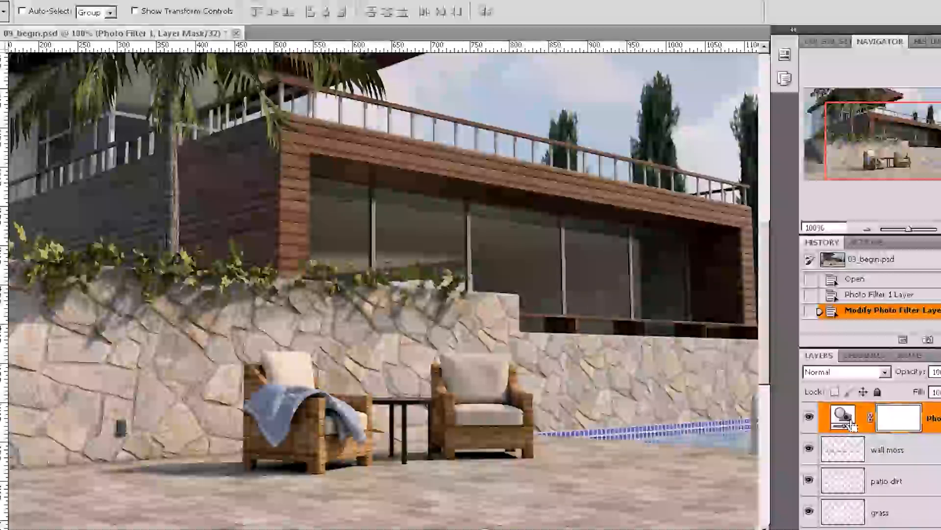
pyautogui.hotkey('ctrl', 'shift', 'alt', 'e')
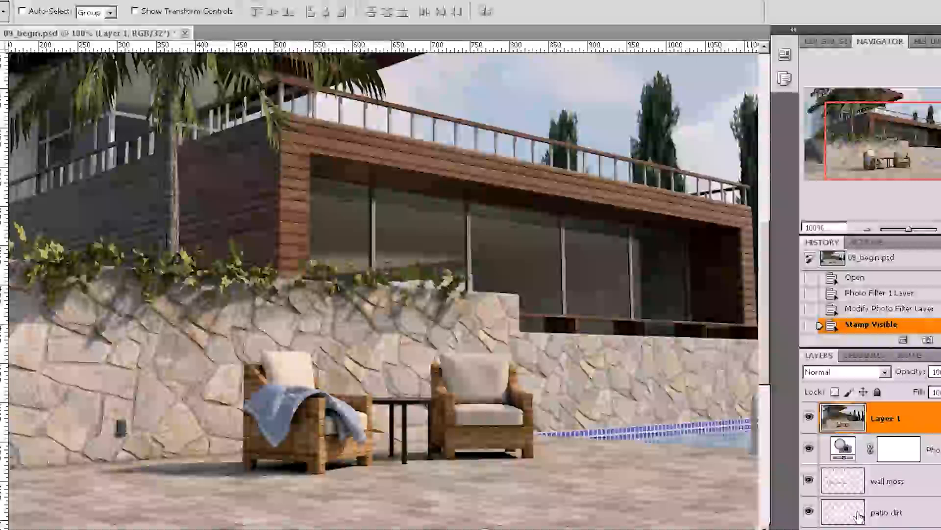
pyautogui.click(809, 417)
pyautogui.click(809, 418)
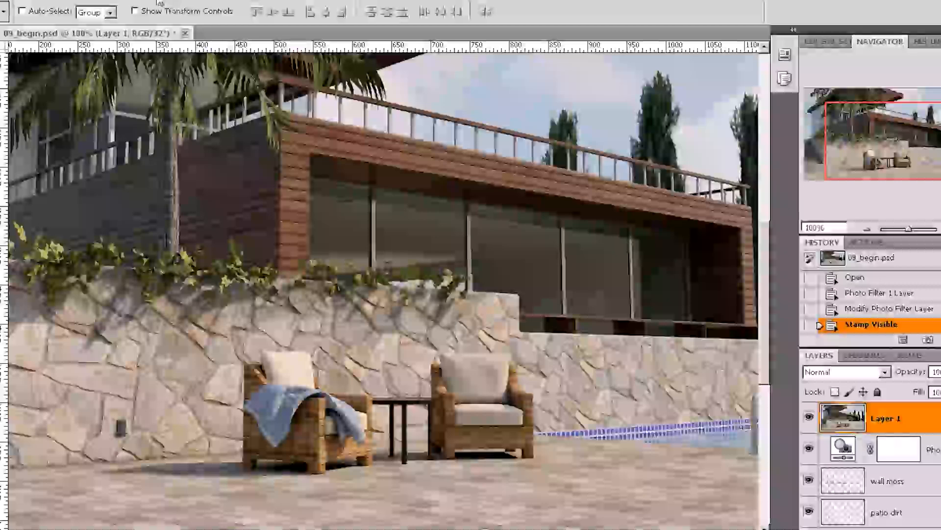
# Apply a Gaussian Blur with a 5.0 pixel radius to the stamped layer and toggle its visibility to compare.
pyautogui.click(158, 2)
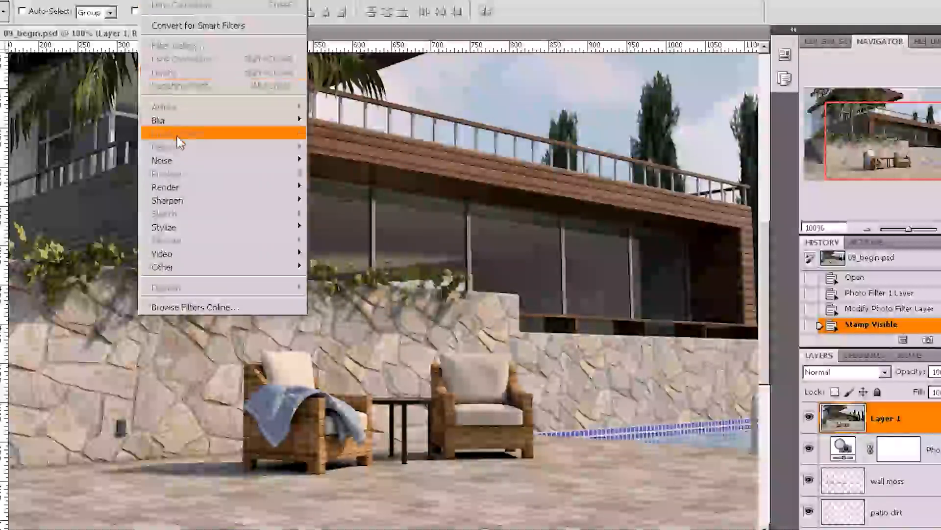
pyautogui.moveTo(191, 122)
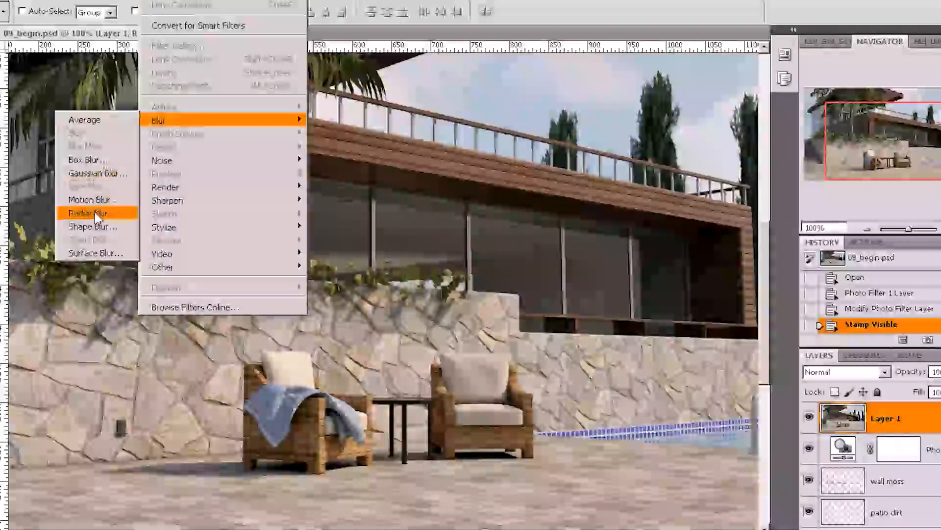
pyautogui.click(131, 177)
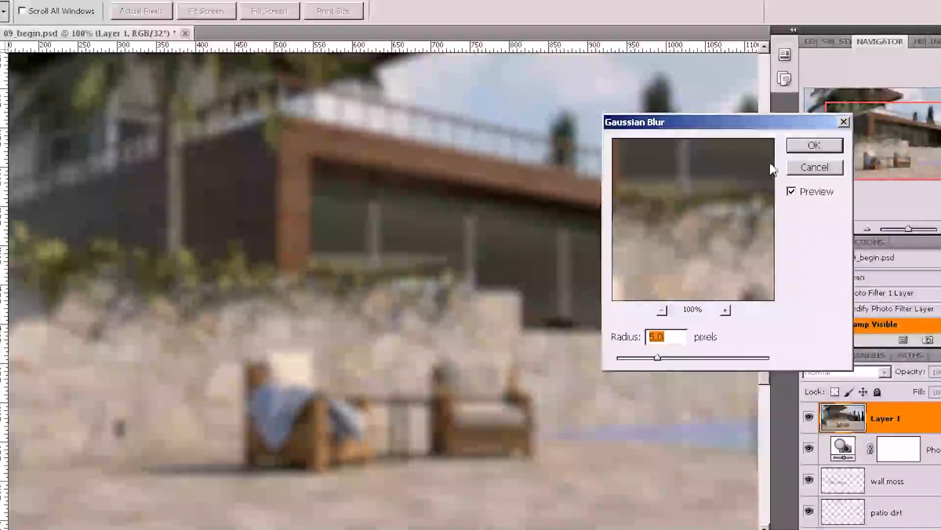
pyautogui.click(814, 147)
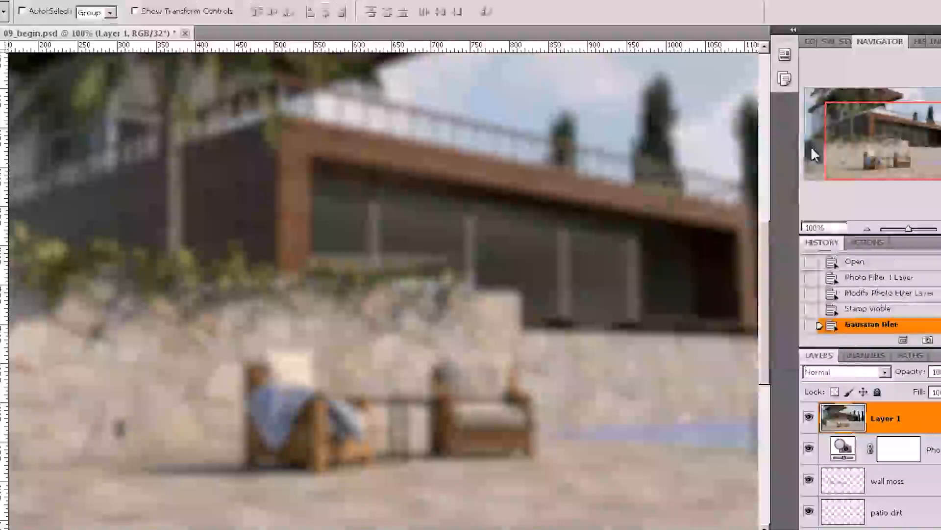
pyautogui.click(810, 420)
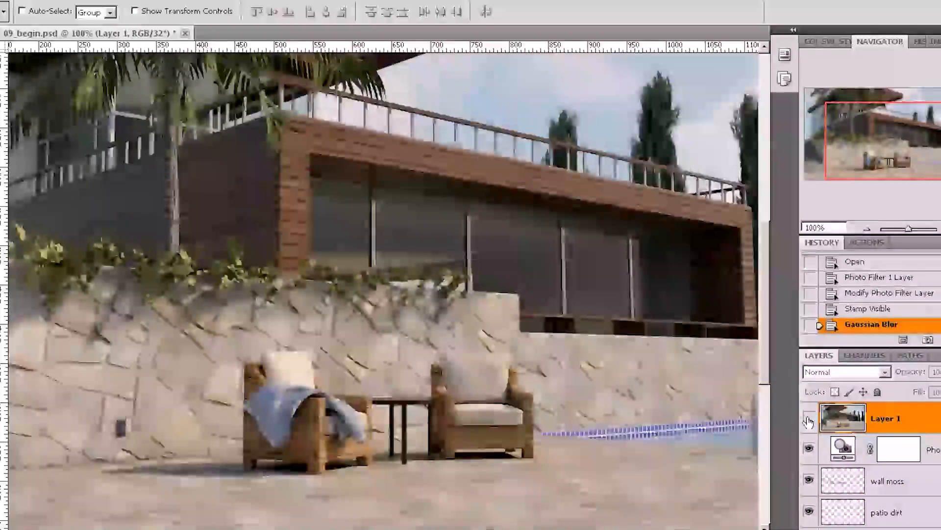
pyautogui.click(810, 418)
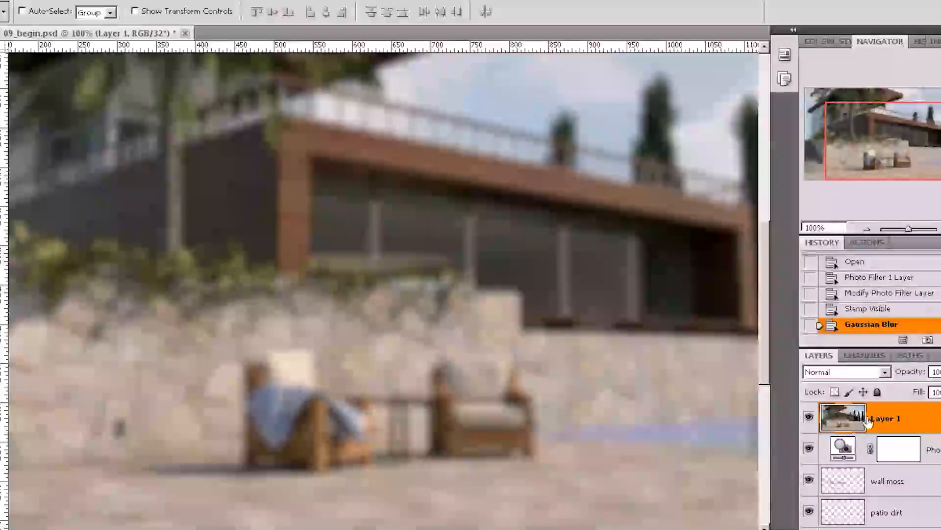
# Set the blurred layer's blend mode to Linear Dodge (Add) and its opacity to 28%.
pyautogui.click(882, 372)
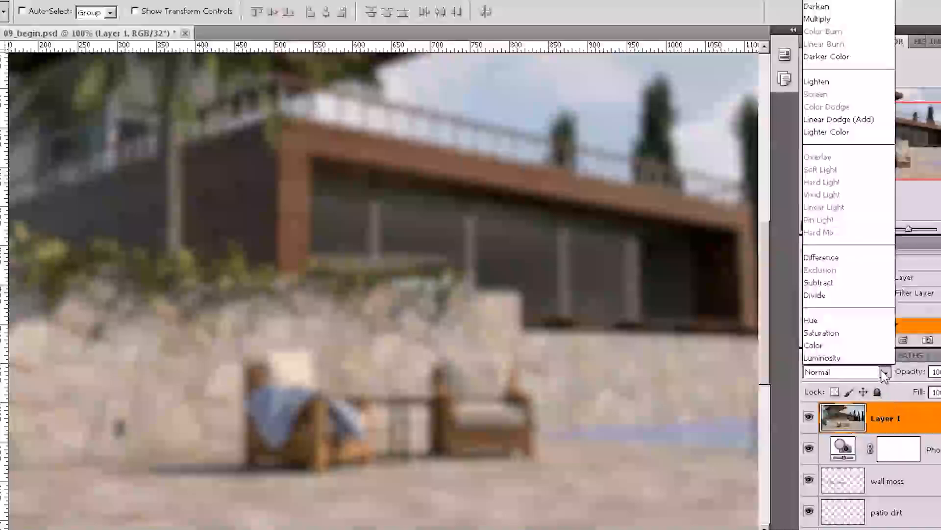
pyautogui.click(852, 121)
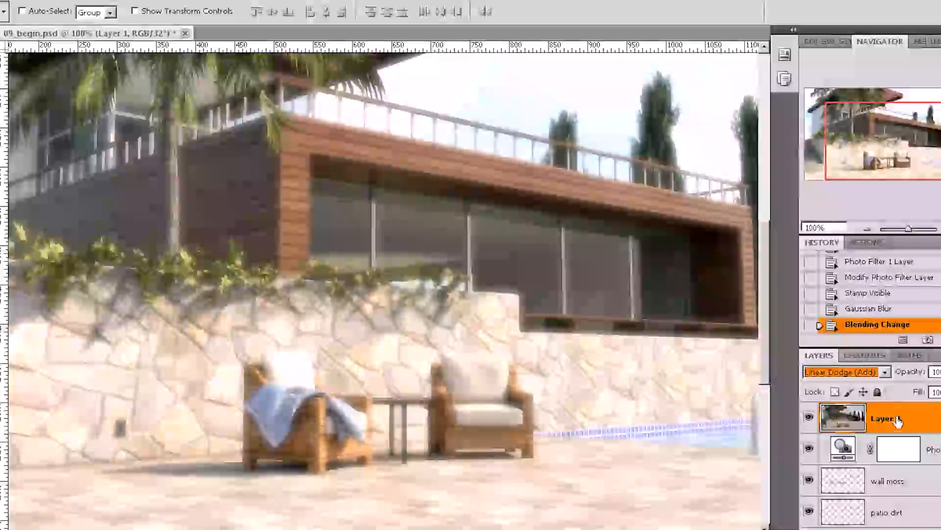
pyautogui.click(940, 372)
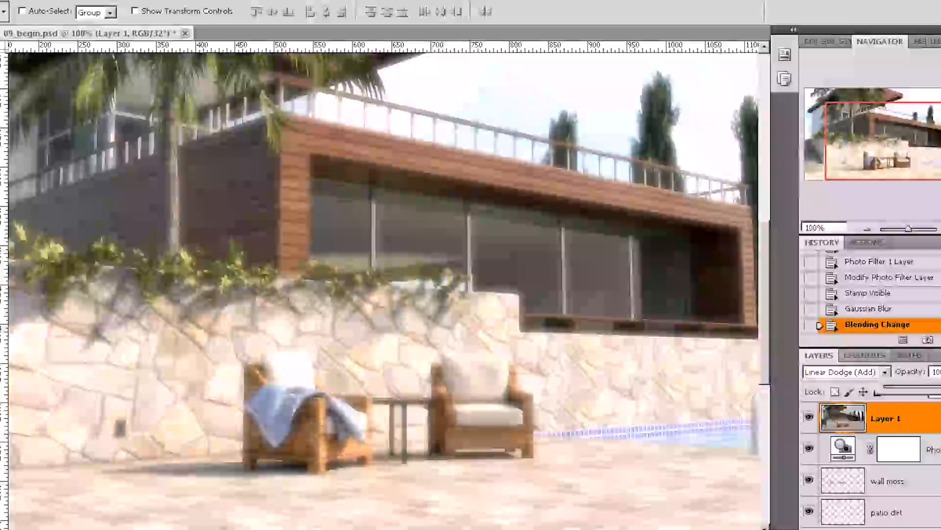
pyautogui.moveTo(936, 395); pyautogui.dragTo(910, 391)
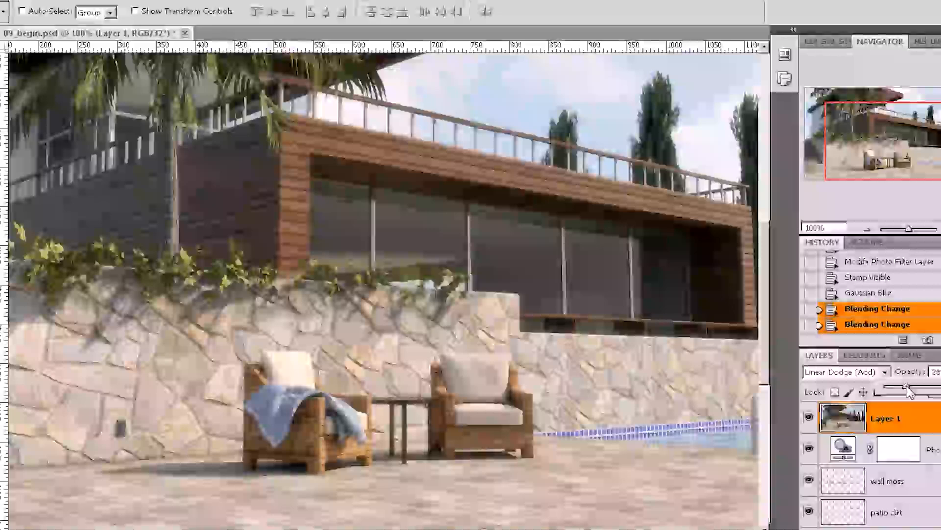
pyautogui.click(892, 416)
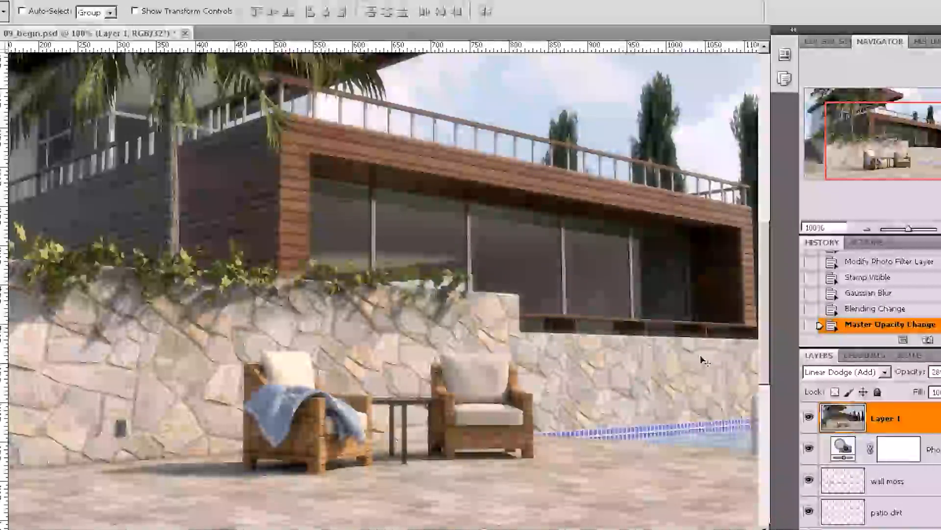
# Compare the image with and without the blurred glow layer, examining the armchairs, stone wall and planting at 100% and 200% zoom.
pyautogui.click(809, 417)
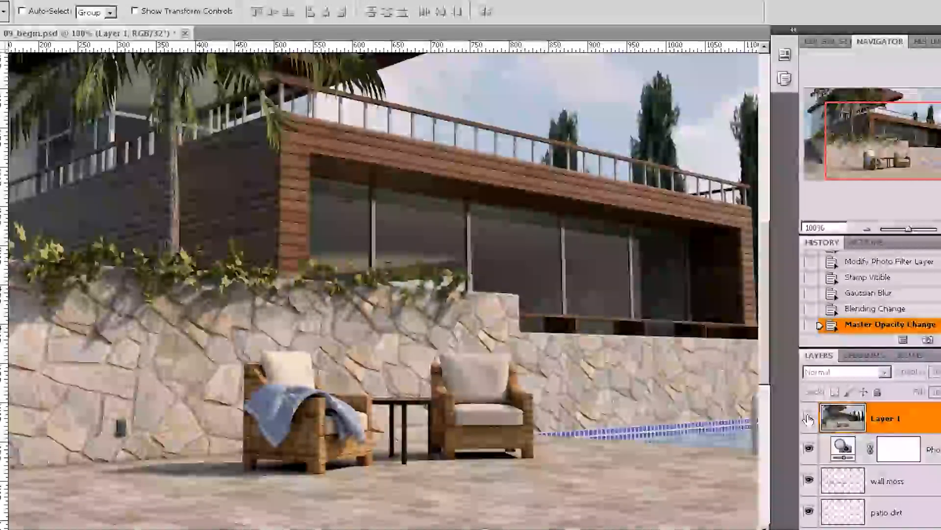
pyautogui.click(809, 418)
pyautogui.click(809, 418)
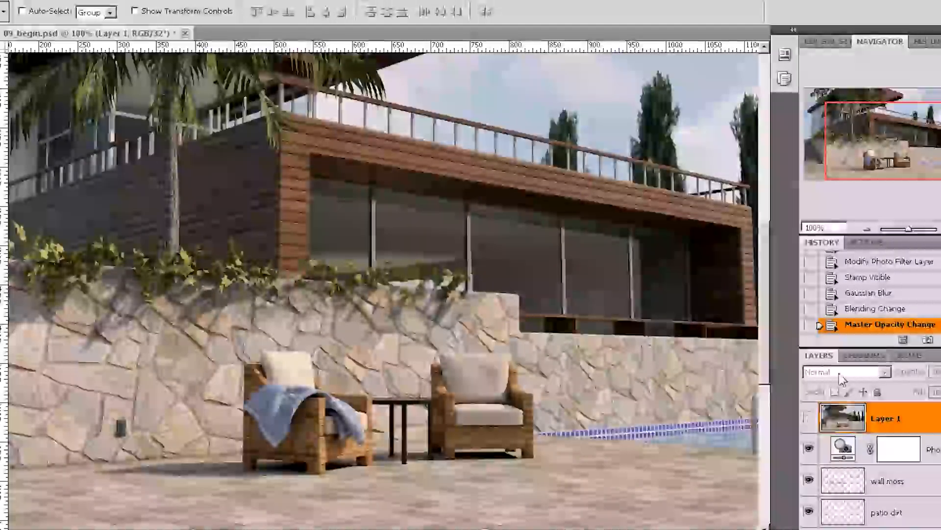
pyautogui.hotkey('ctrl', '+')
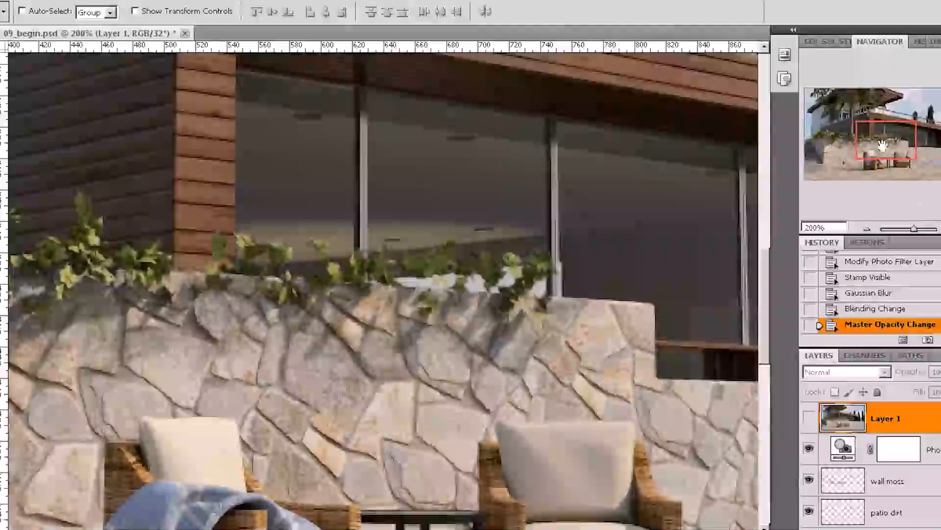
pyautogui.moveTo(894, 145); pyautogui.dragTo(915, 155)
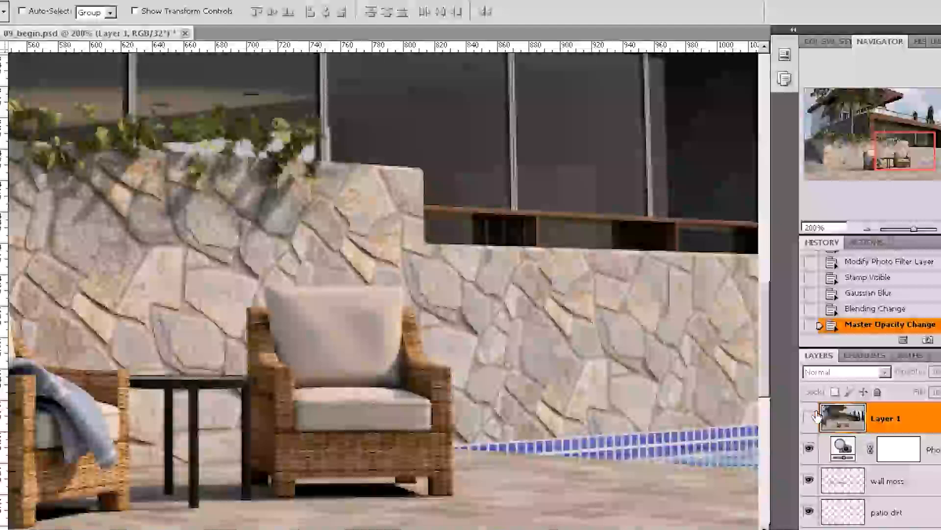
pyautogui.click(809, 418)
pyautogui.click(809, 418)
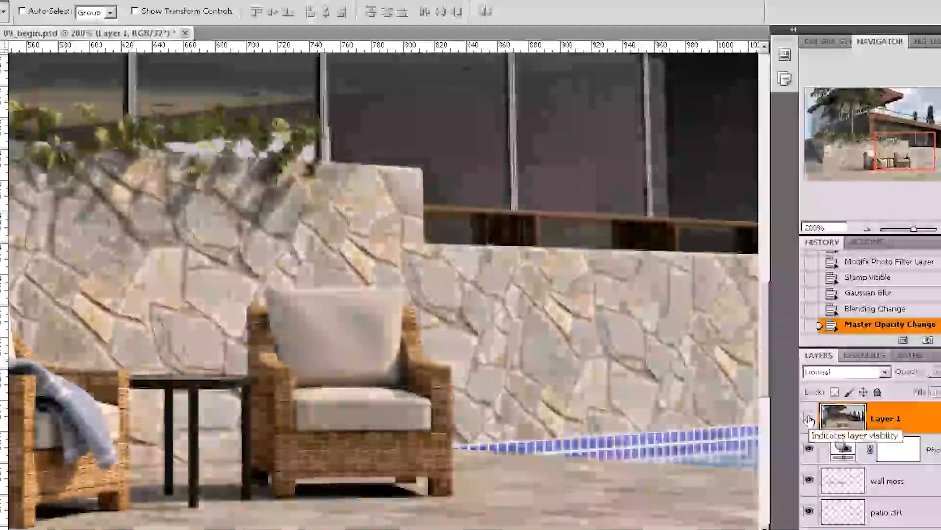
pyautogui.click(809, 418)
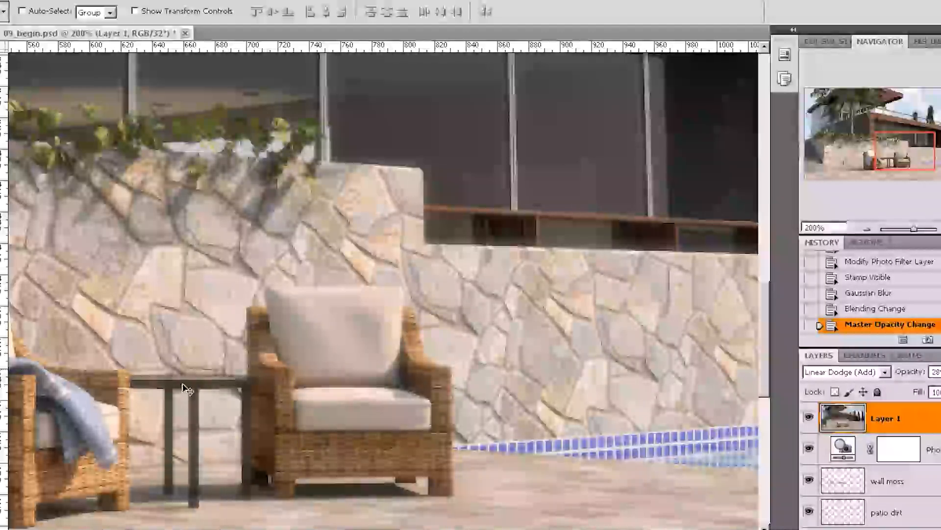
pyautogui.moveTo(910, 154); pyautogui.dragTo(880, 146)
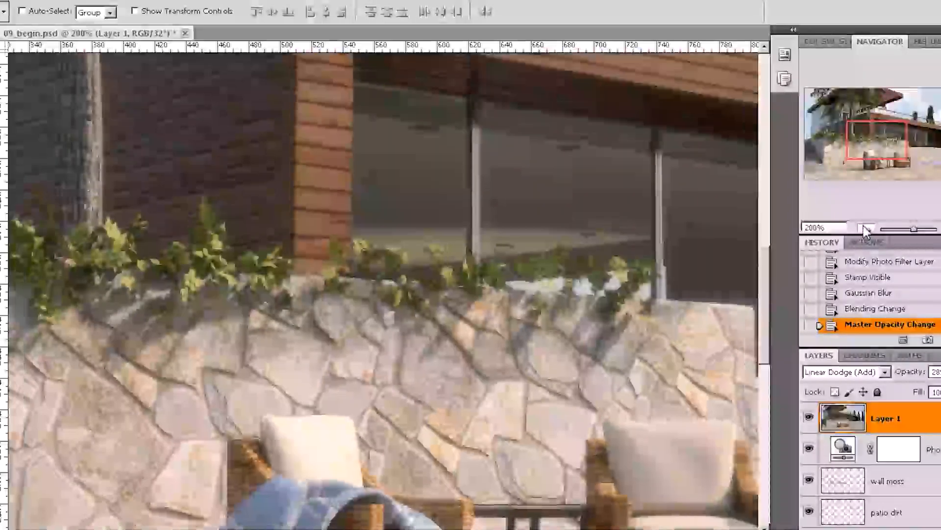
pyautogui.click(867, 229)
pyautogui.click(867, 229)
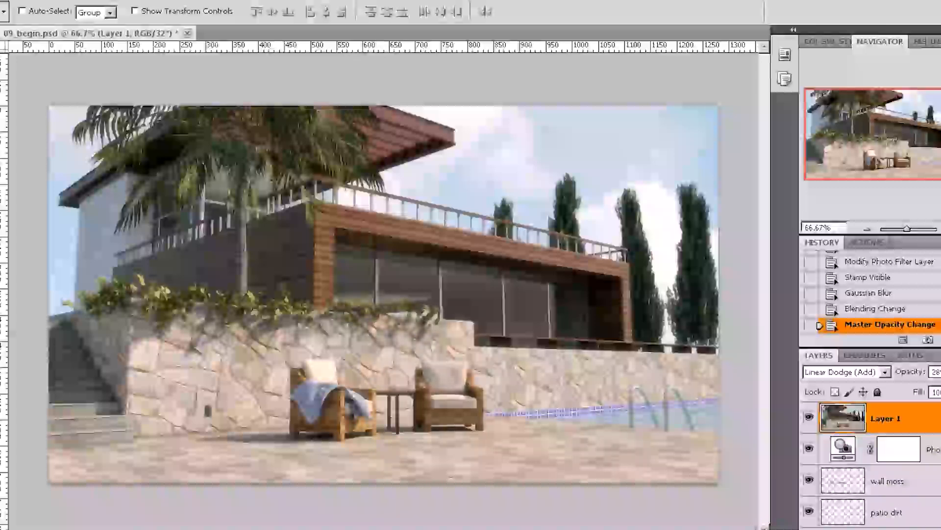
# Add an Exposure adjustment layer above the glow layer, try an offset of -0.0215, and undo that offset change.
pyautogui.click(881, 529)
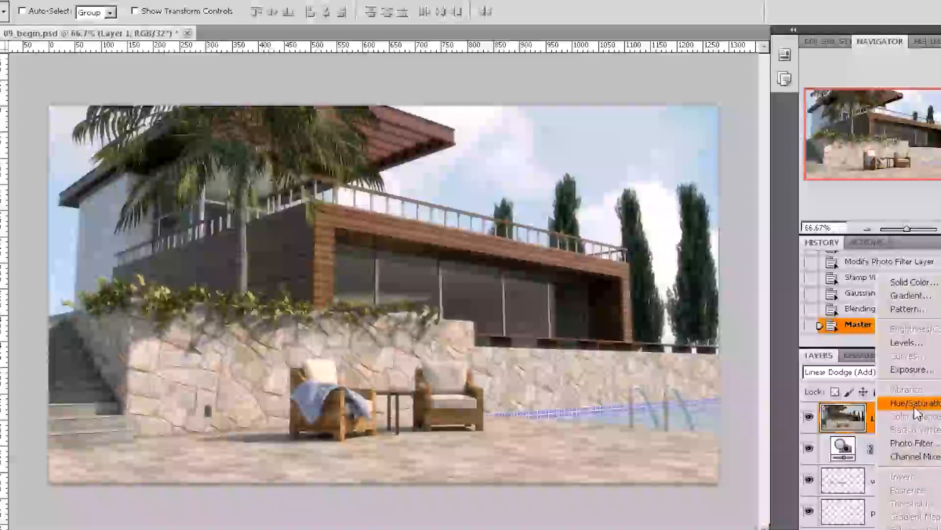
pyautogui.click(937, 375)
pyautogui.moveTo(698, 117); pyautogui.dragTo(780, 146)
pyautogui.moveTo(715, 205); pyautogui.dragTo(539, 216)
pyautogui.hotkey('ctrl', 'z')
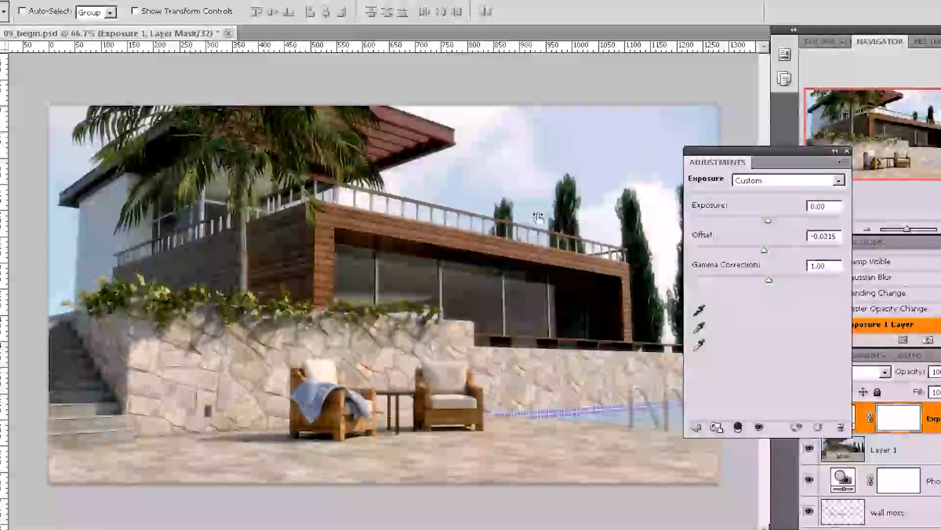
pyautogui.hotkey('ctrl', 'z')
# Set the Exposure layer to exposure +0.14, offset -0.0046 and gamma correction 0.98, and close its settings.
pyautogui.moveTo(716, 270)
pyautogui.mouseDown()
pyautogui.moveTo(749, 266)
pyautogui.moveTo(679, 258)
pyautogui.moveTo(724, 263)
pyautogui.moveTo(714, 264)
pyautogui.mouseUp()
pyautogui.moveTo(712, 210); pyautogui.dragTo(723, 211)
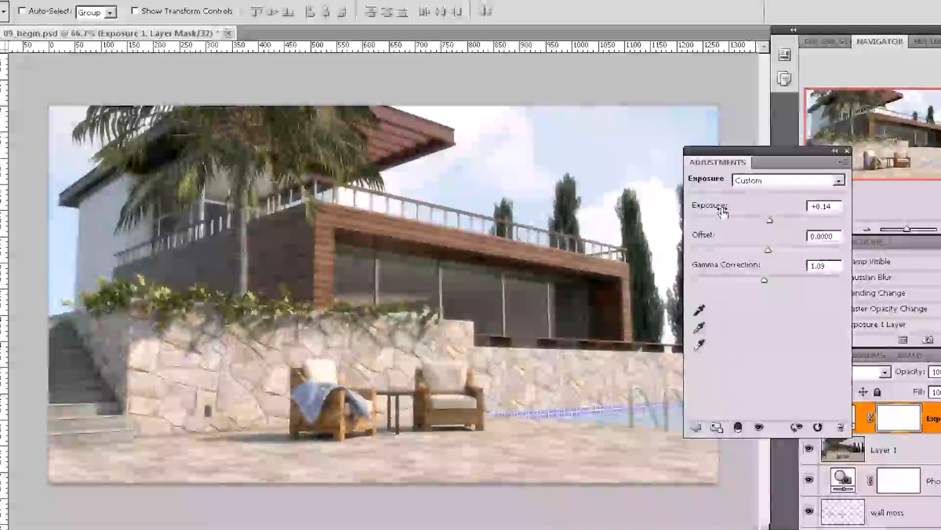
pyautogui.moveTo(702, 236); pyautogui.dragTo(673, 238)
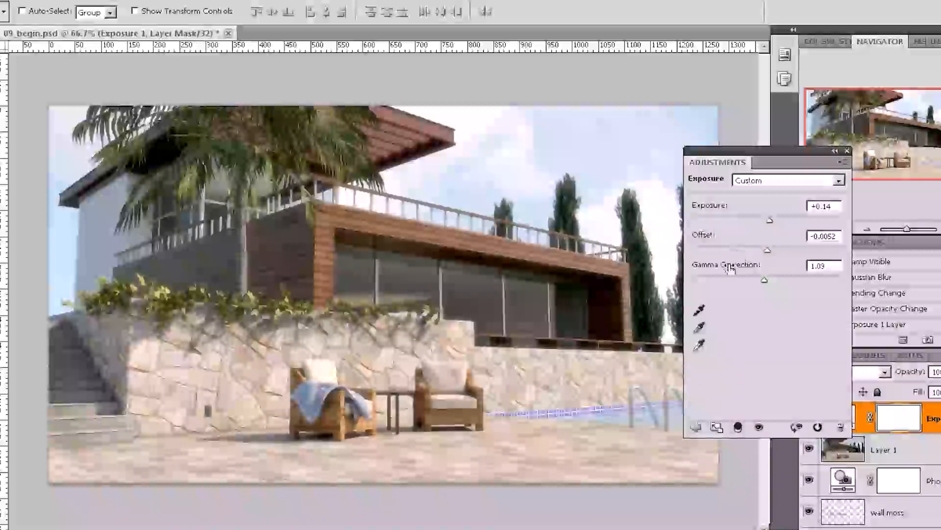
pyautogui.moveTo(725, 272); pyautogui.dragTo(733, 270)
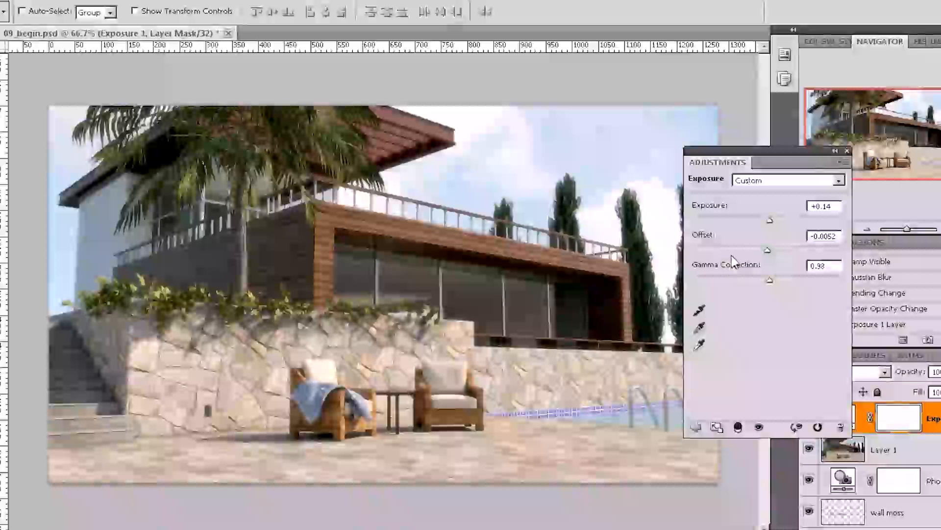
pyautogui.moveTo(709, 239); pyautogui.dragTo(712, 240)
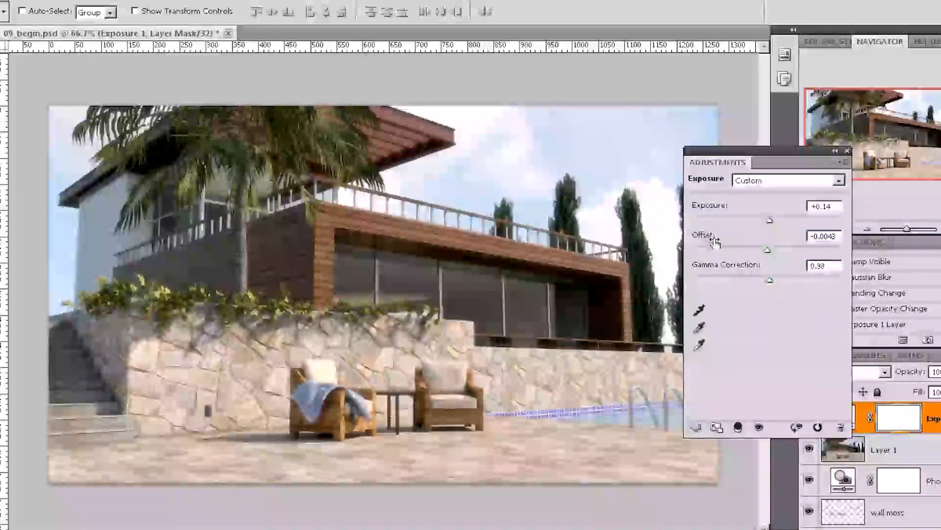
pyautogui.moveTo(710, 243); pyautogui.dragTo(704, 242)
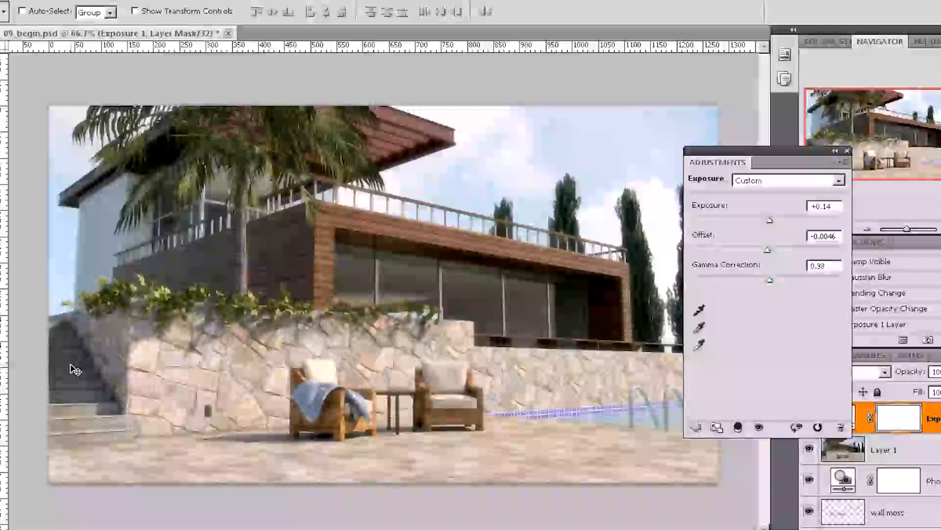
pyautogui.click(847, 150)
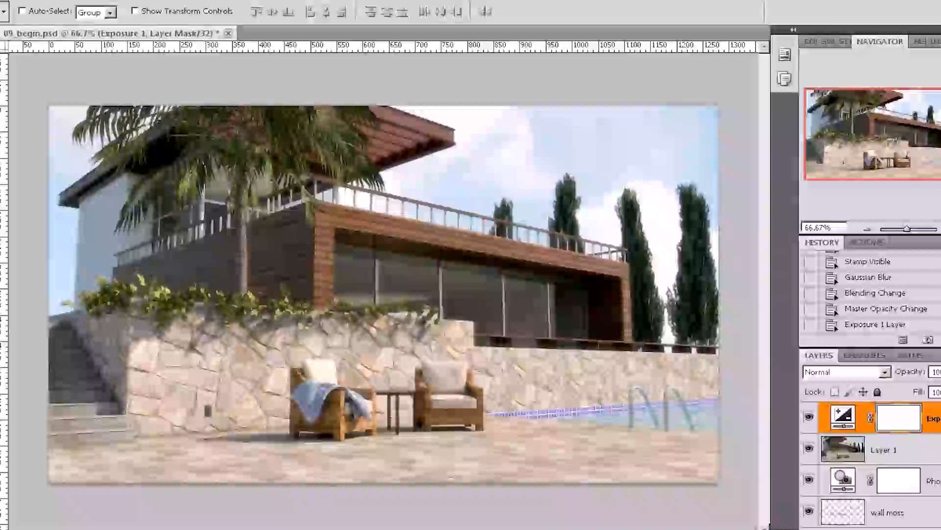
# Add a second Exposure adjustment layer with exposure -0.43, offset about -0.003 and gamma correction 0.92, and close its settings.
pyautogui.click(880, 527)
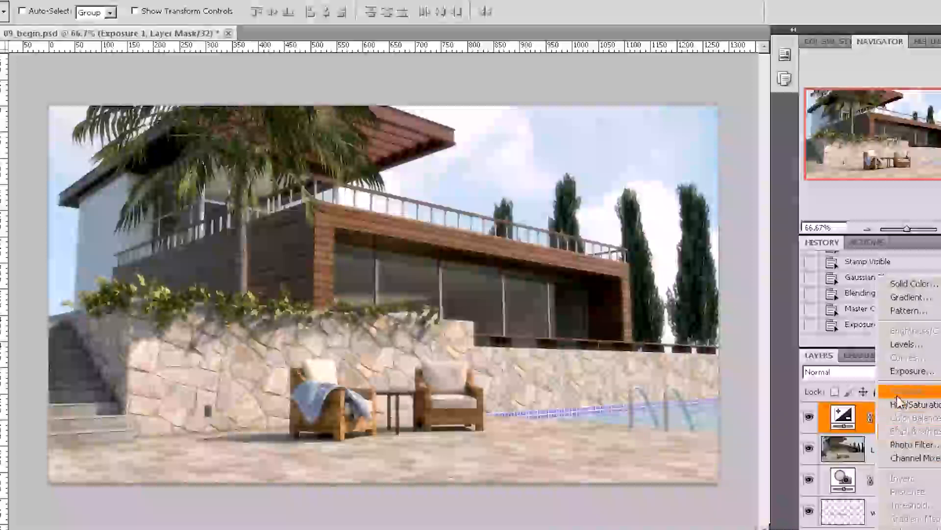
pyautogui.click(900, 374)
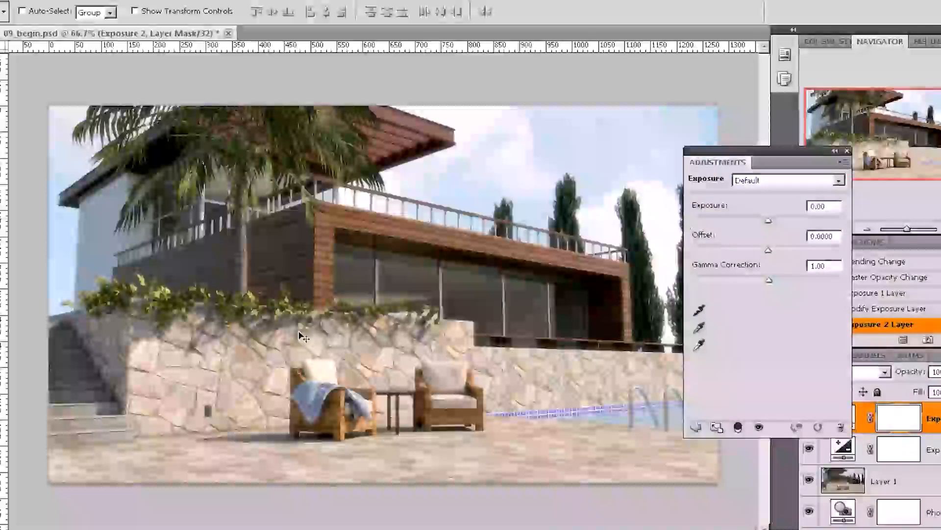
pyautogui.moveTo(759, 149); pyautogui.dragTo(339, 189)
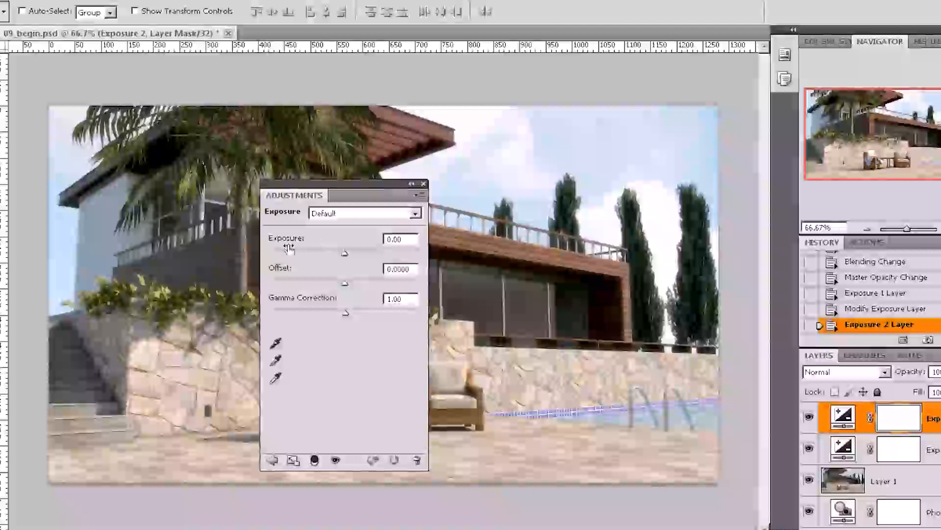
pyautogui.moveTo(287, 244); pyautogui.dragTo(231, 271)
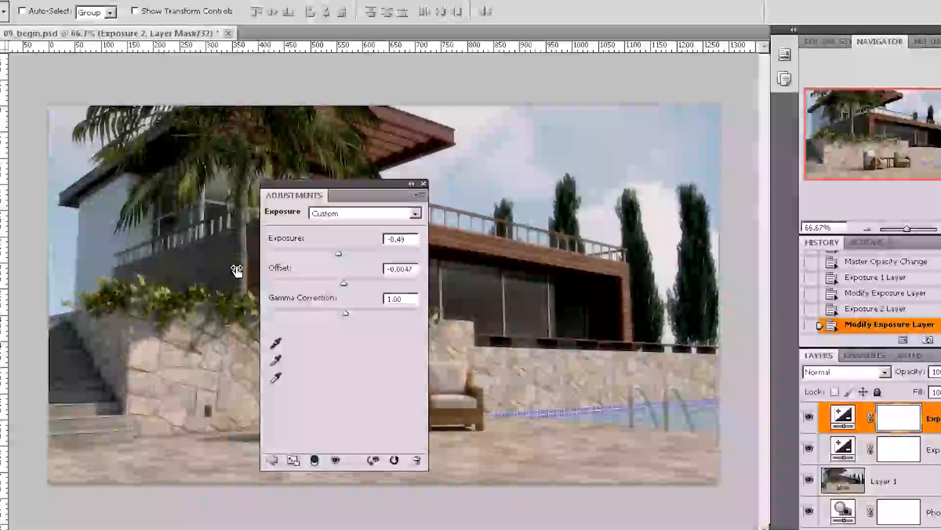
pyautogui.moveTo(274, 299)
pyautogui.mouseDown()
pyautogui.moveTo(261, 302)
pyautogui.moveTo(280, 301)
pyautogui.mouseUp()
pyautogui.moveTo(279, 269); pyautogui.dragTo(298, 244)
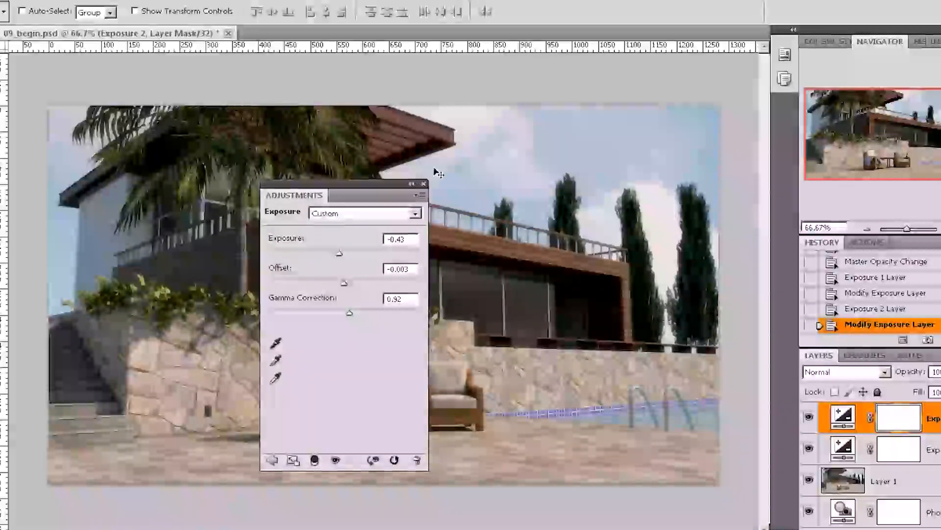
pyautogui.click(425, 184)
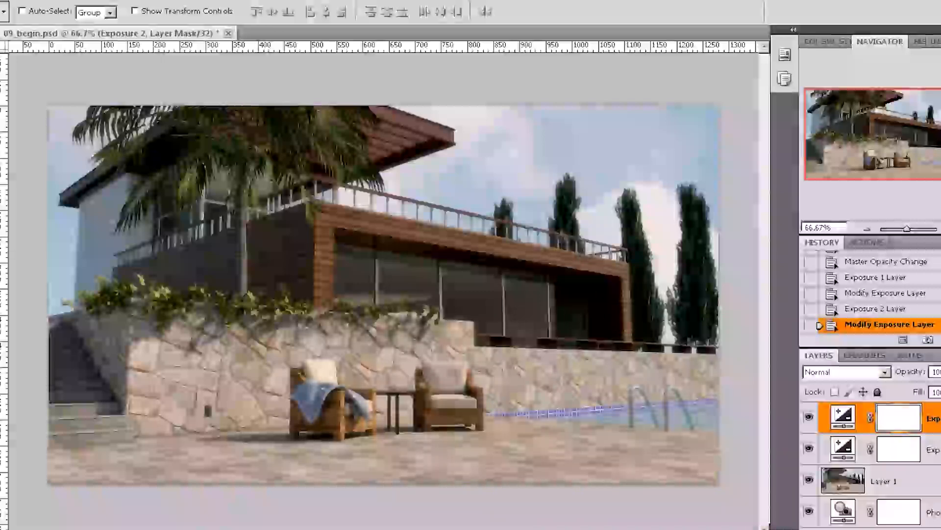
# Fill the second Exposure layer's mask with black, toggling the layer's visibility before and after to compare.
pyautogui.hotkey('ctrl', '+')
pyautogui.moveTo(898, 143); pyautogui.dragTo(874, 152)
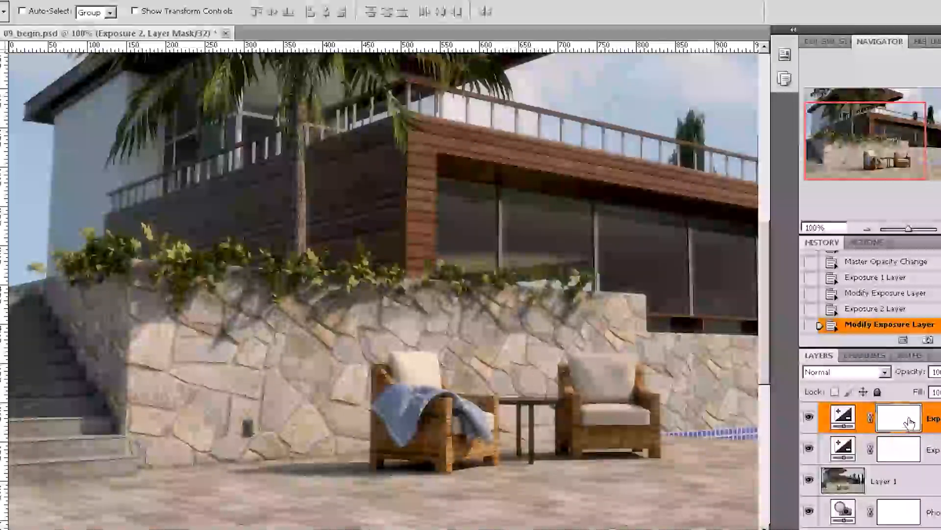
pyautogui.click(810, 417)
pyautogui.click(809, 417)
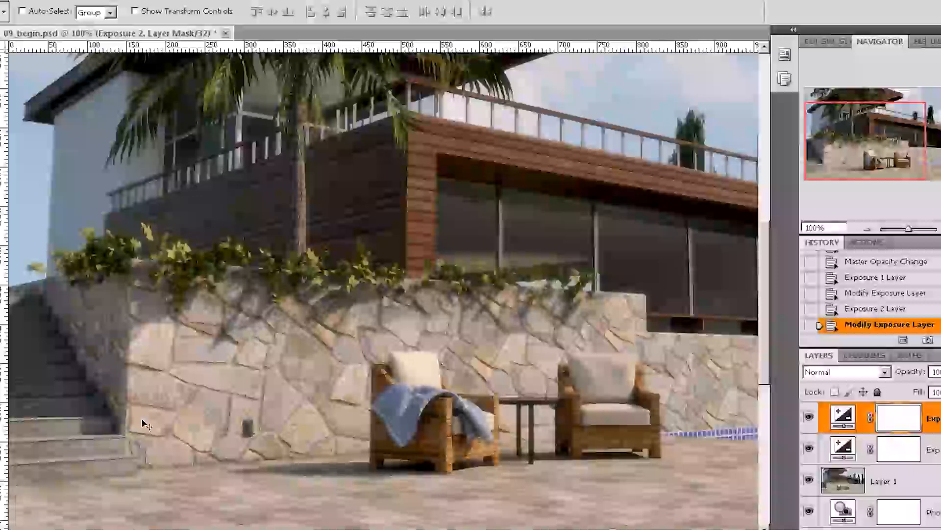
pyautogui.hotkey('ctrl', 'BackSpace')
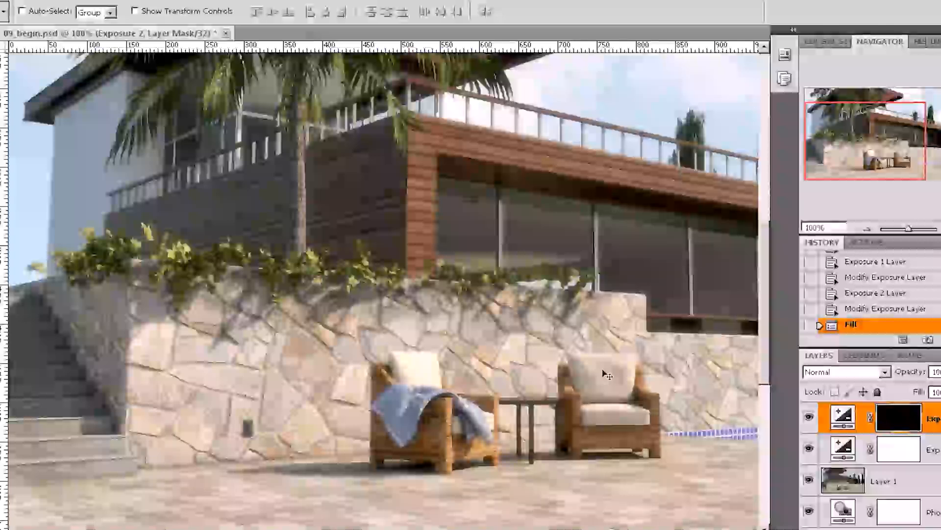
pyautogui.click(809, 420)
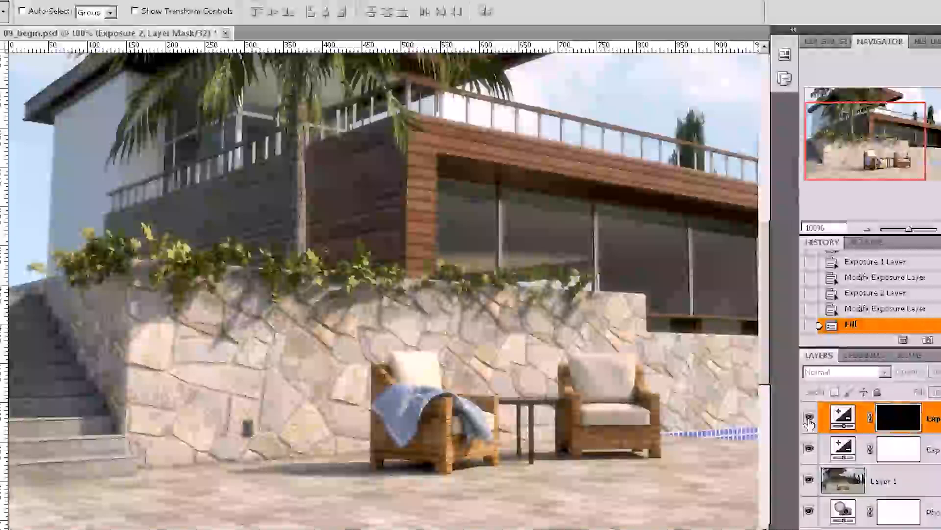
pyautogui.click(809, 420)
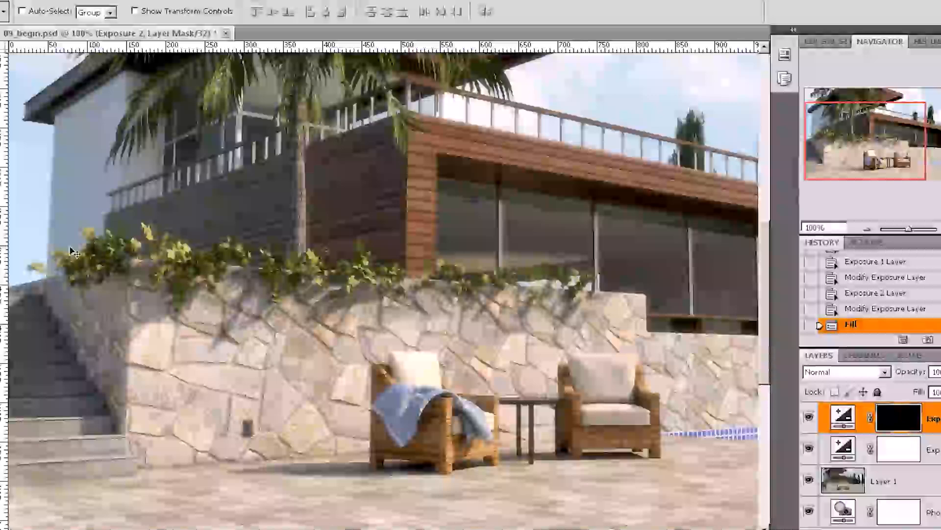
# Paint white on the mask over the shaded staircase and the stone wall's shaded side face with the 39-pixel brush at 19% flow.
pyautogui.press('b')
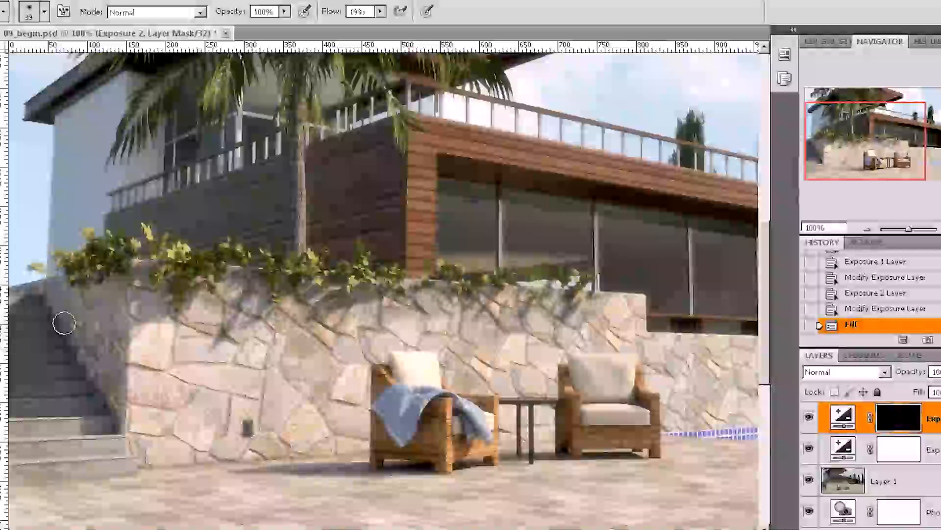
pyautogui.moveTo(64, 374)
pyautogui.mouseDown()
pyautogui.moveTo(25, 357)
pyautogui.moveTo(21, 380)
pyautogui.moveTo(76, 426)
pyautogui.moveTo(118, 424)
pyautogui.mouseUp()
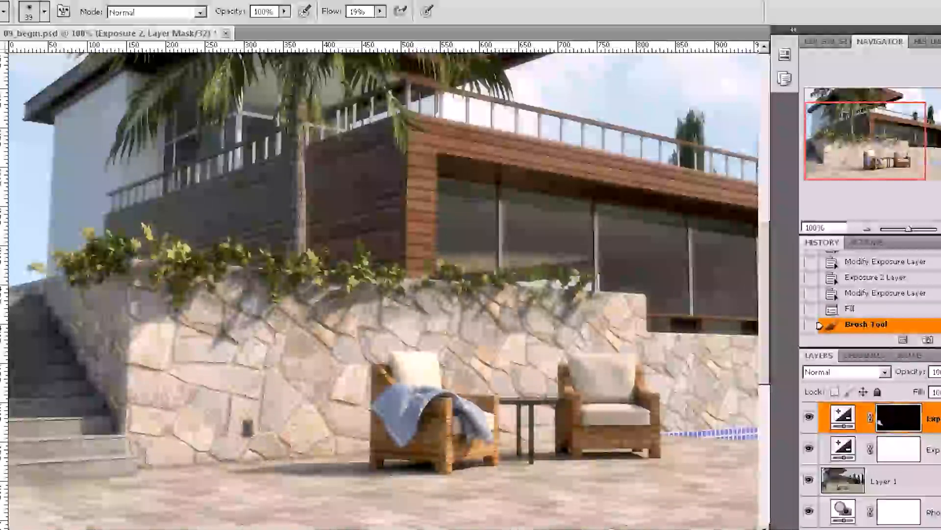
pyautogui.moveTo(106, 281)
pyautogui.mouseDown()
pyautogui.moveTo(116, 321)
pyautogui.moveTo(65, 285)
pyautogui.moveTo(60, 329)
pyautogui.moveTo(28, 316)
pyautogui.moveTo(24, 394)
pyautogui.moveTo(78, 388)
pyautogui.moveTo(100, 413)
pyautogui.moveTo(111, 369)
pyautogui.mouseUp()
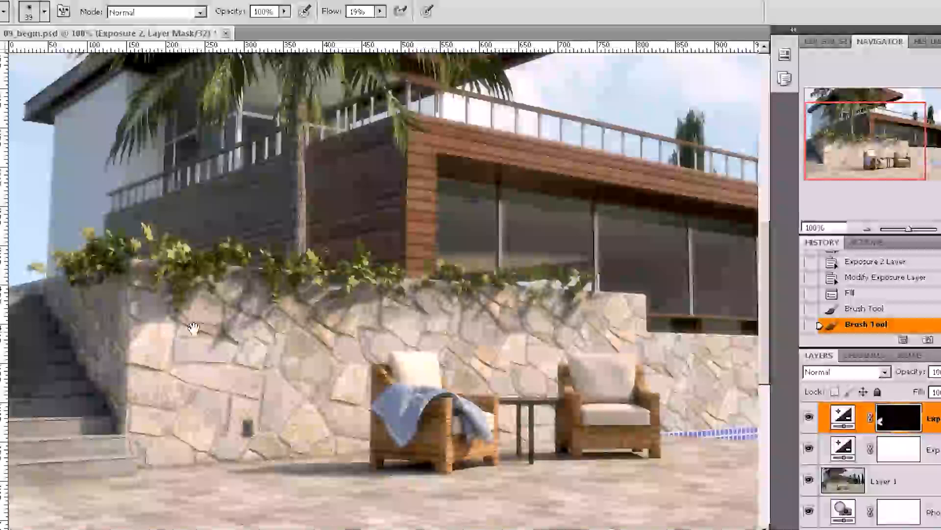
pyautogui.moveTo(37, 353); pyautogui.dragTo(260, 332)
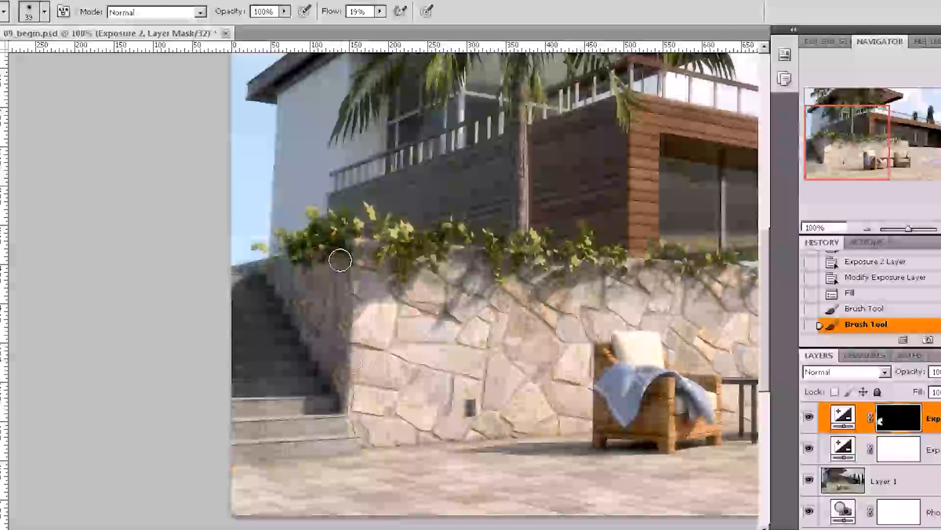
pyautogui.moveTo(338, 258); pyautogui.dragTo(315, 323)
pyautogui.moveTo(348, 278); pyautogui.dragTo(315, 432)
# Lower the brush flow to 4% and paint the mask over the shaded wood siding on both sides of the palm trunk.
pyautogui.moveTo(446, 196); pyautogui.dragTo(362, 272)
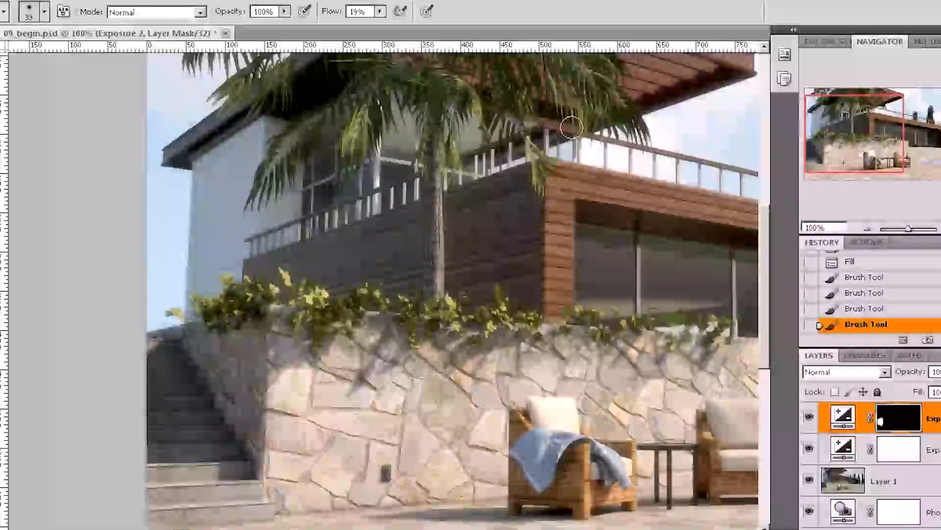
pyautogui.click(380, 12)
pyautogui.moveTo(377, 29); pyautogui.dragTo(371, 28)
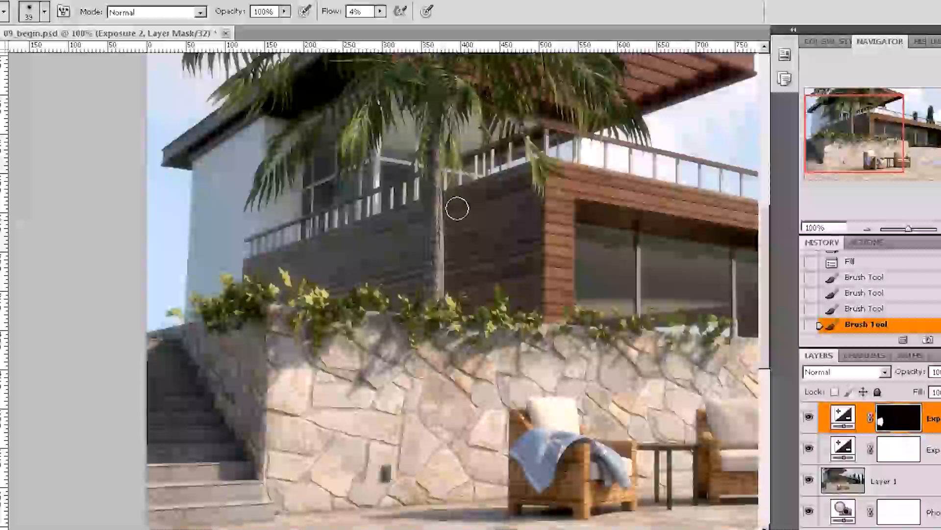
pyautogui.moveTo(504, 246); pyautogui.dragTo(495, 240)
pyautogui.moveTo(397, 229)
pyautogui.mouseDown()
pyautogui.moveTo(420, 246)
pyautogui.moveTo(383, 224)
pyautogui.moveTo(275, 263)
pyautogui.mouseUp()
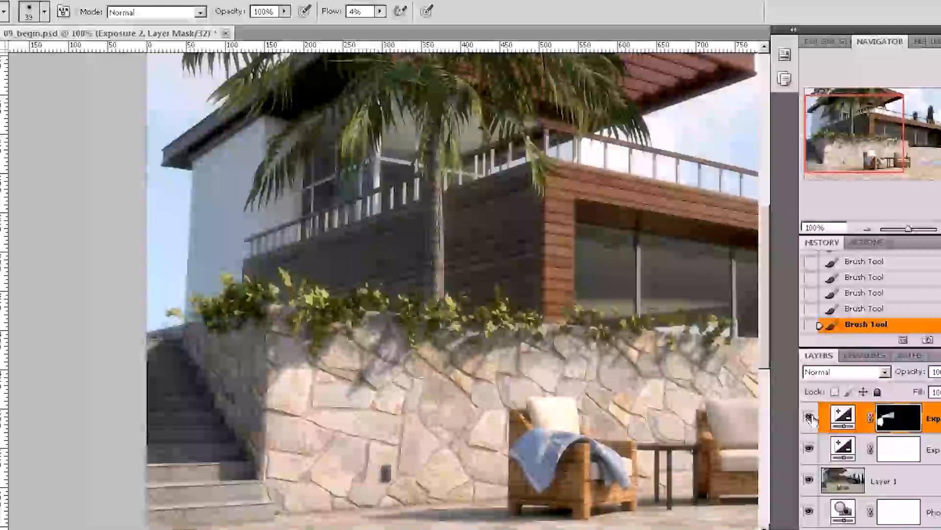
pyautogui.click(867, 228)
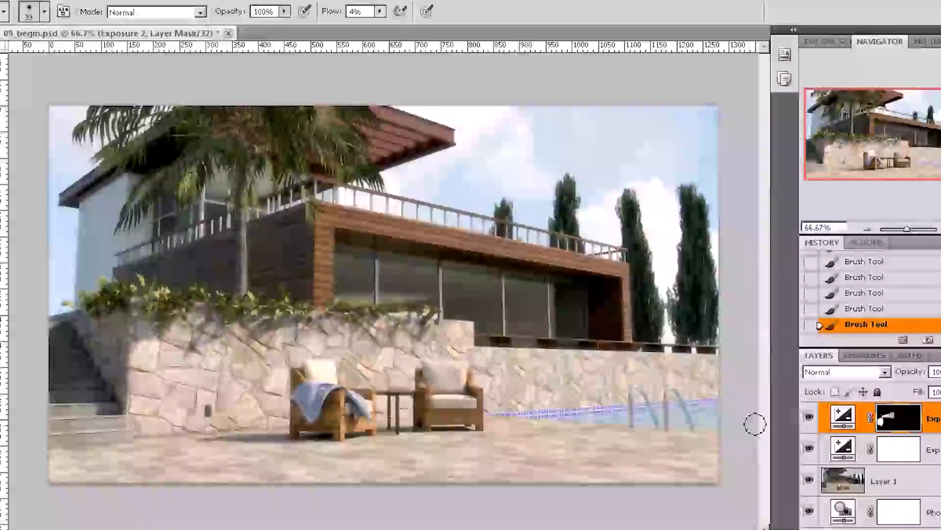
# Compare the image with and without the second Exposure layer by toggling that layer's visibility.
pyautogui.click(810, 418)
pyautogui.click(810, 419)
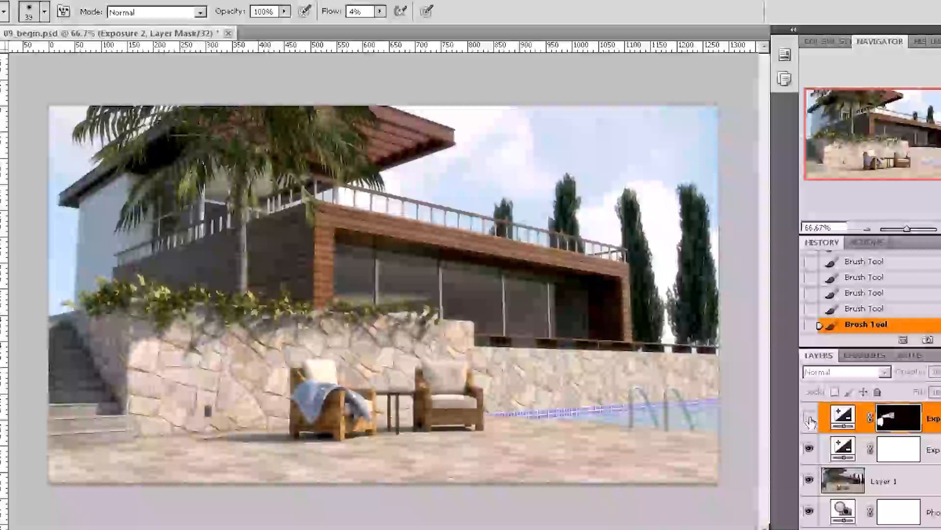
pyautogui.click(809, 419)
pyautogui.click(809, 419)
pyautogui.click(809, 421)
pyautogui.click(807, 420)
pyautogui.click(806, 420)
pyautogui.click(806, 420)
pyautogui.click(805, 420)
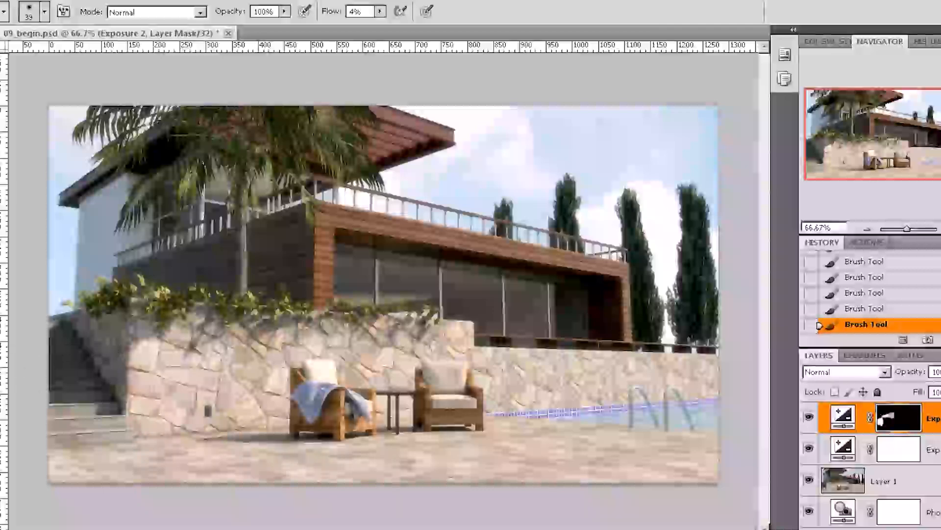
# Add a third Exposure adjustment layer with exposure +0.16, offset about +0.0058 and gamma correction 1.11, and close its settings.
pyautogui.hotkey('ctrl', '+')
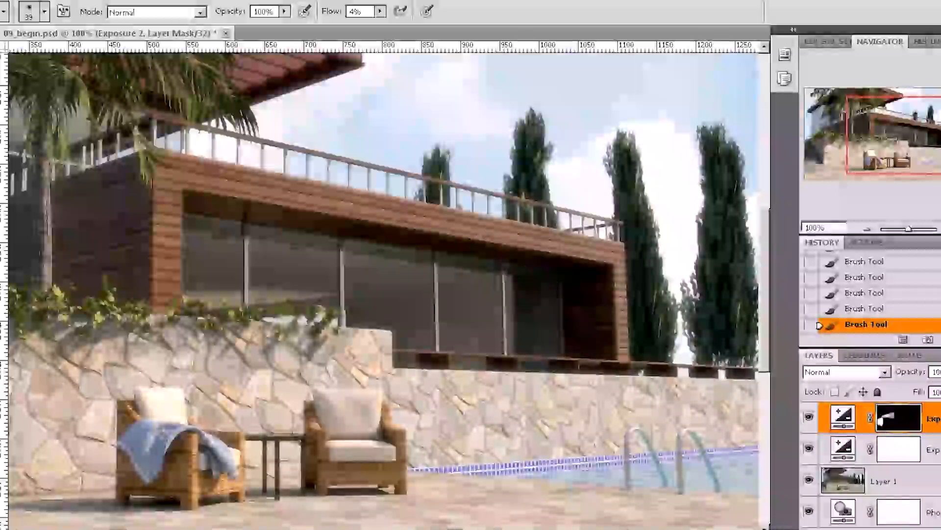
pyautogui.click(888, 529)
pyautogui.click(896, 375)
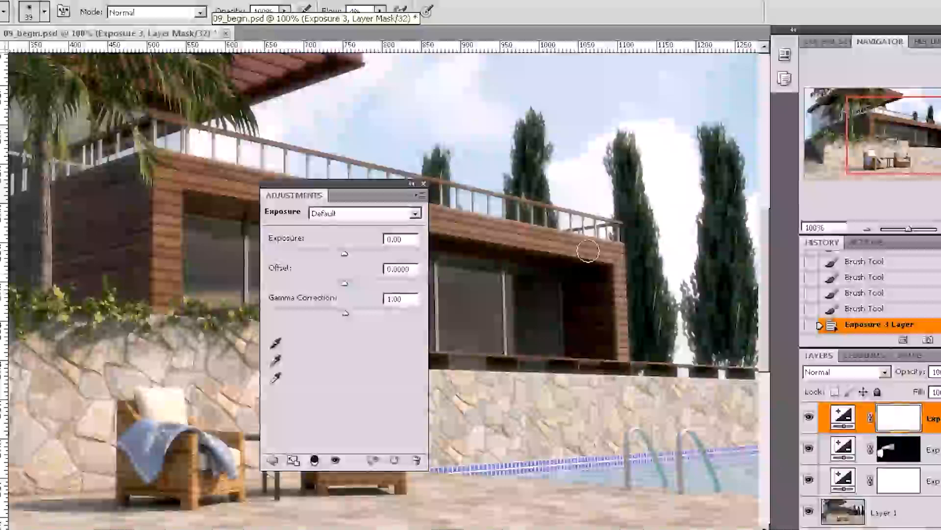
pyautogui.moveTo(289, 277); pyautogui.dragTo(362, 274)
pyautogui.moveTo(304, 300)
pyautogui.mouseDown()
pyautogui.moveTo(289, 301)
pyautogui.moveTo(299, 302)
pyautogui.mouseUp()
pyautogui.moveTo(293, 270); pyautogui.dragTo(296, 242)
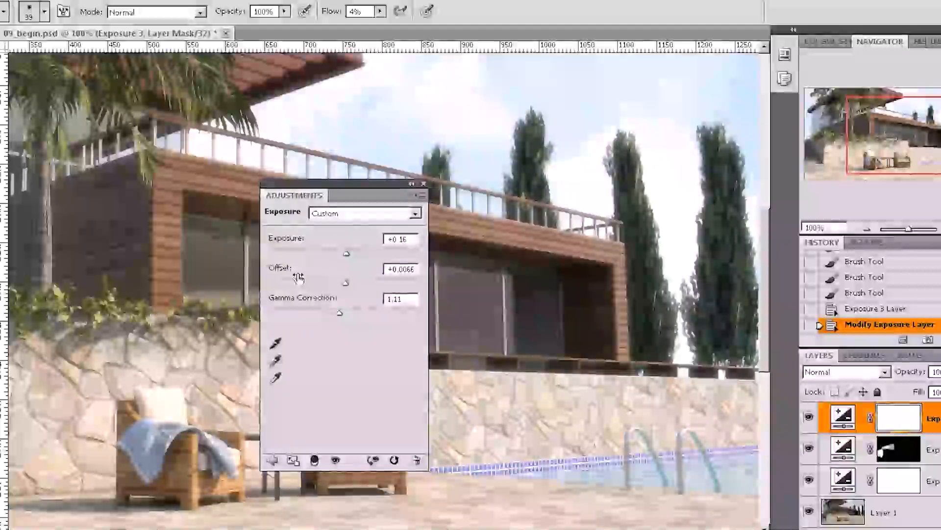
pyautogui.moveTo(275, 271); pyautogui.dragTo(275, 270)
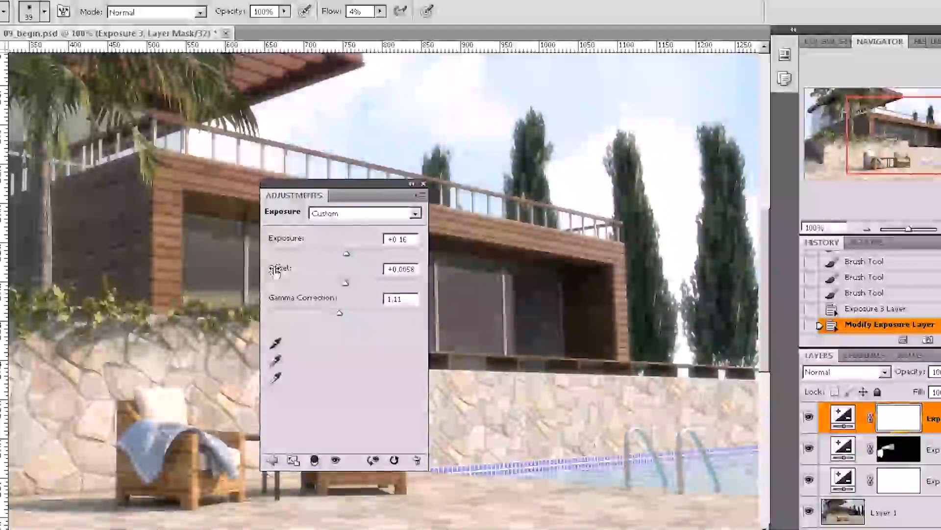
pyautogui.click(423, 183)
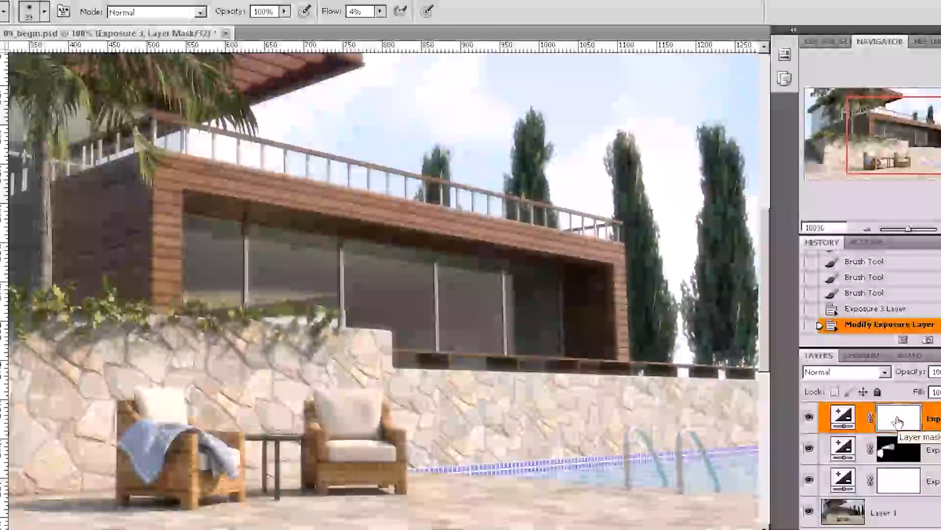
# Fill the third Exposure layer's mask with black and paint white at 4% flow over the recess's side wall, the overhang and the cypresses.
pyautogui.hotkey('ctrl', 'BackSpace')
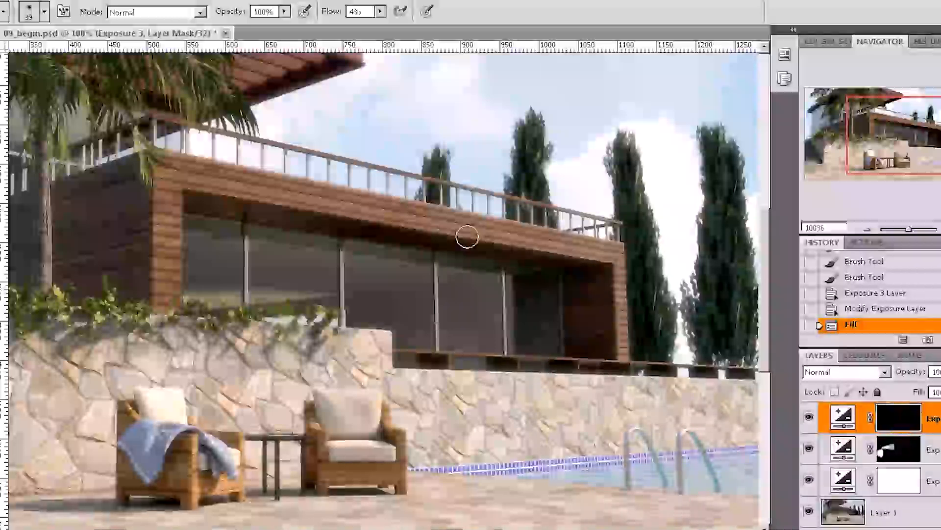
pyautogui.moveTo(580, 284); pyautogui.dragTo(590, 353)
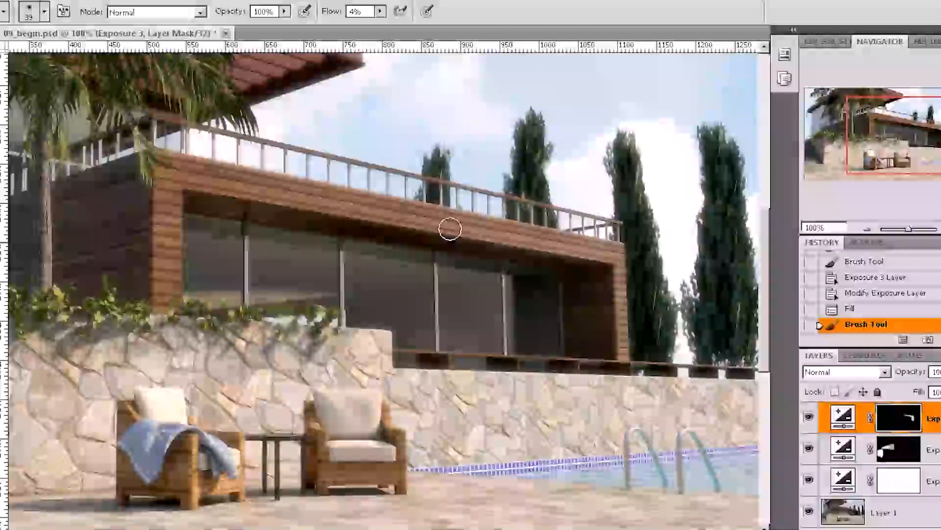
pyautogui.moveTo(432, 238); pyautogui.dragTo(646, 258)
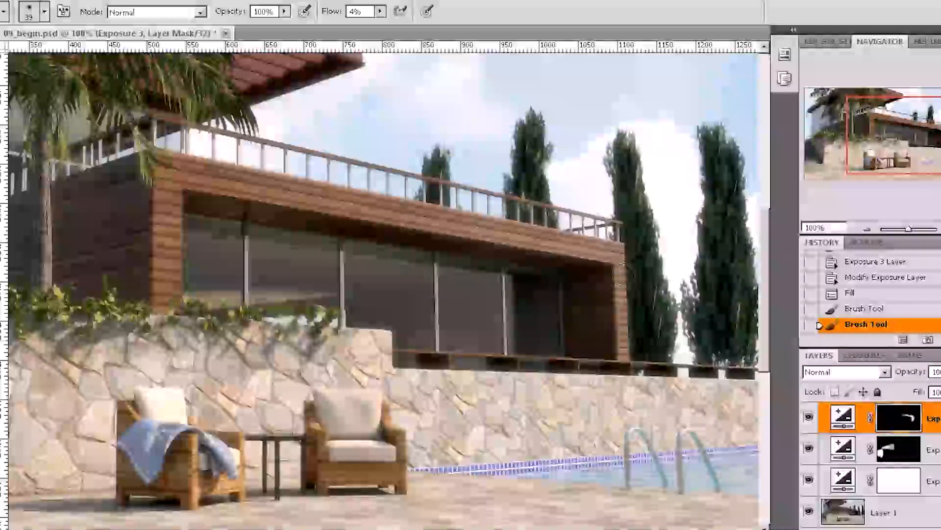
pyautogui.moveTo(643, 305); pyautogui.dragTo(639, 284)
pyautogui.moveTo(714, 265)
pyautogui.mouseDown()
pyautogui.moveTo(731, 226)
pyautogui.moveTo(725, 323)
pyautogui.moveTo(724, 282)
pyautogui.moveTo(715, 312)
pyautogui.moveTo(729, 261)
pyautogui.moveTo(740, 297)
pyautogui.moveTo(724, 189)
pyautogui.moveTo(742, 195)
pyautogui.moveTo(734, 311)
pyautogui.moveTo(708, 337)
pyautogui.moveTo(714, 342)
pyautogui.moveTo(720, 280)
pyautogui.mouseUp()
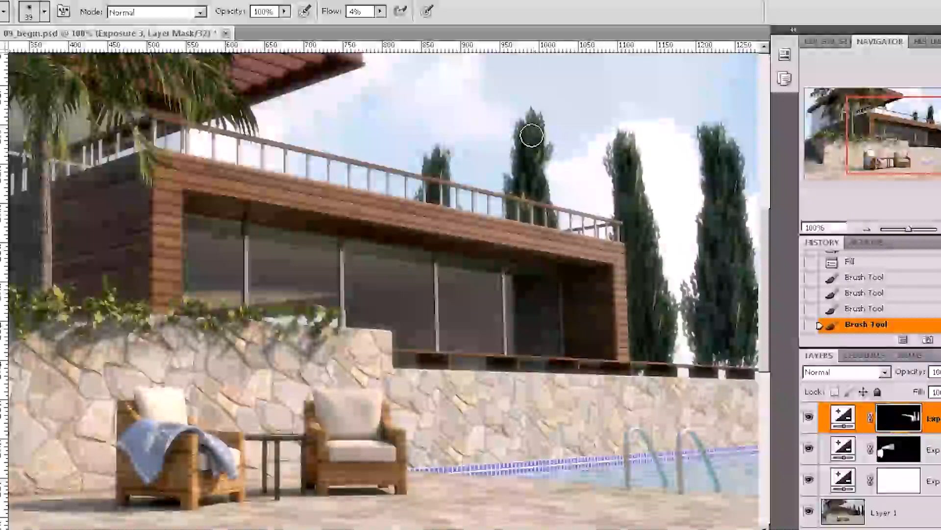
pyautogui.moveTo(533, 167); pyautogui.dragTo(533, 187)
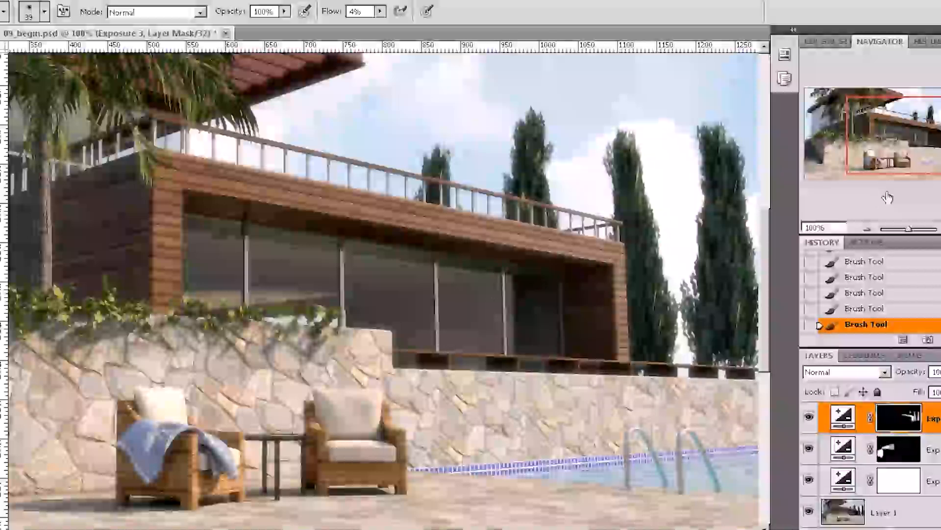
pyautogui.click(867, 229)
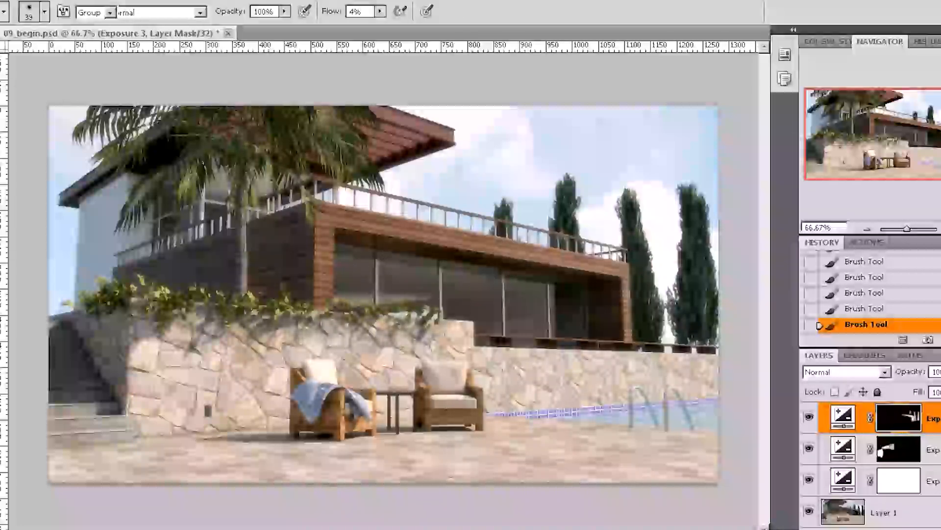
# Add a Hue/Saturation adjustment layer above the Exposure layers and shift its settings window slightly.
pyautogui.press('v')
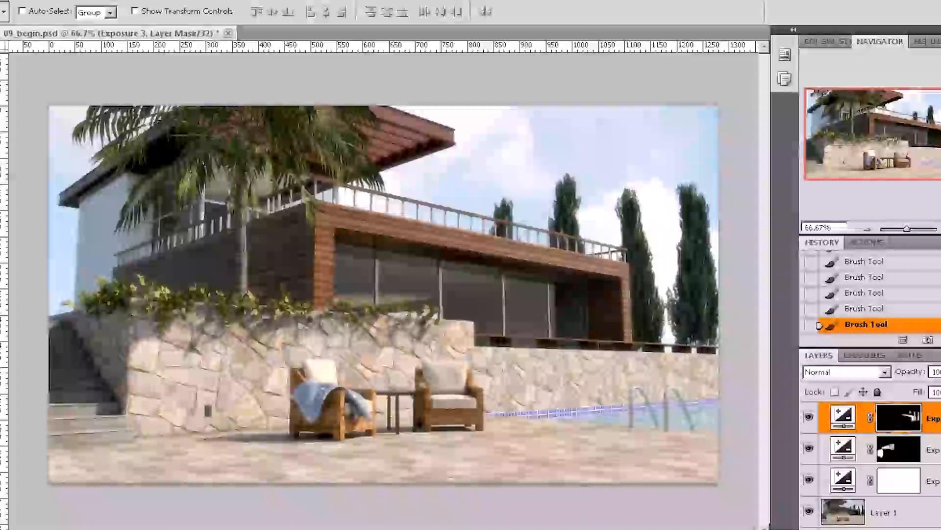
pyautogui.click(891, 529)
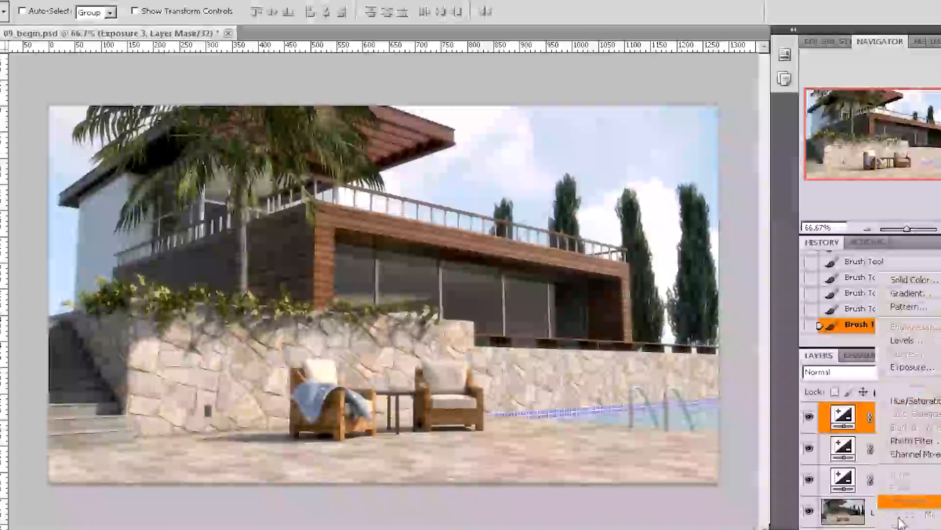
pyautogui.click(923, 403)
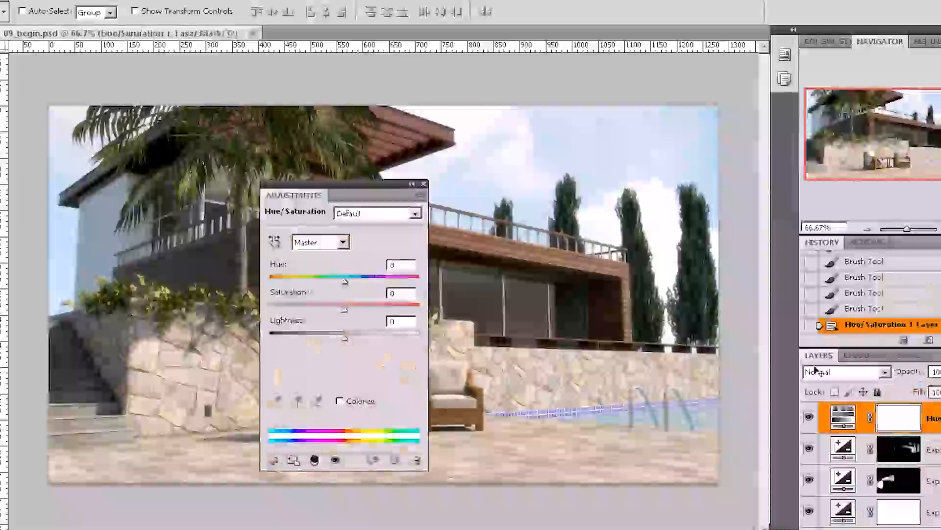
pyautogui.moveTo(366, 193); pyautogui.dragTo(392, 184)
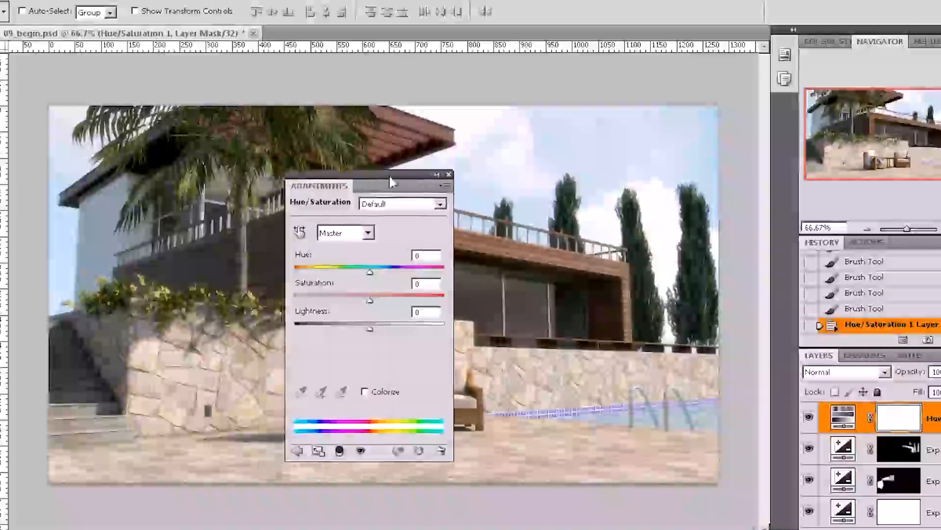
# Choose the Blues range, sample the sky's color, lower its saturation to about -46, and close the settings.
pyautogui.click(368, 234)
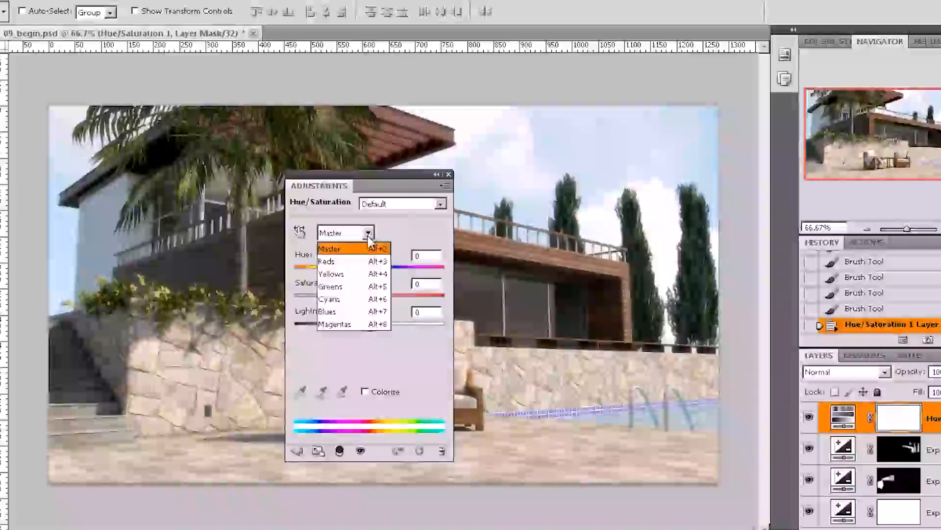
pyautogui.click(349, 311)
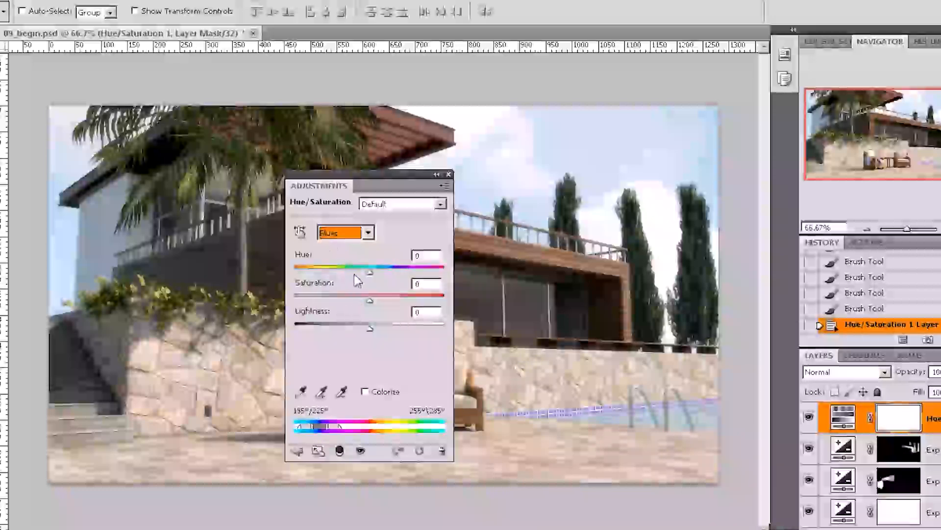
pyautogui.click(301, 392)
pyautogui.click(570, 147)
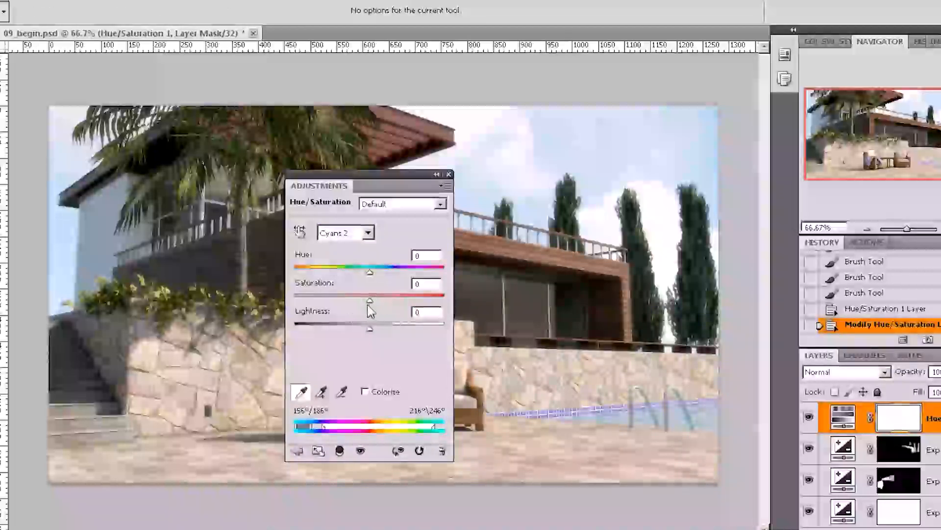
pyautogui.moveTo(364, 301); pyautogui.dragTo(334, 302)
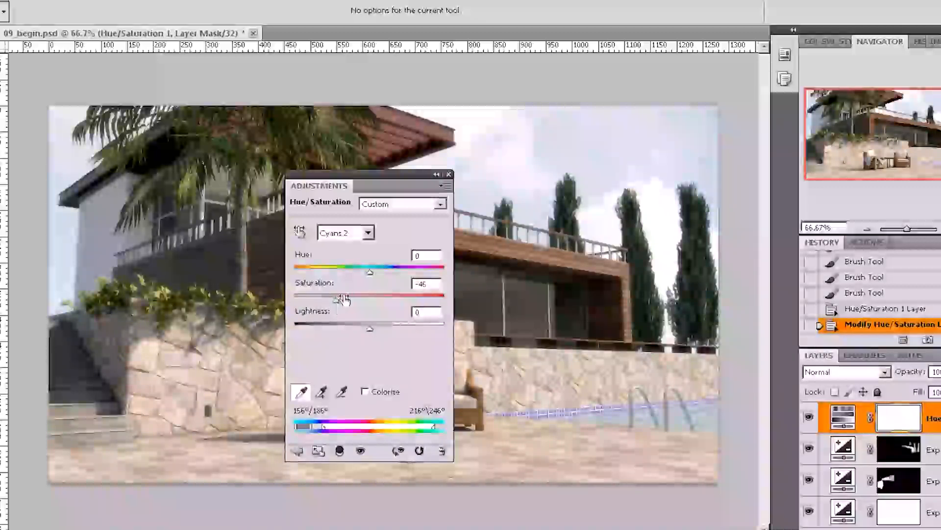
pyautogui.click(450, 175)
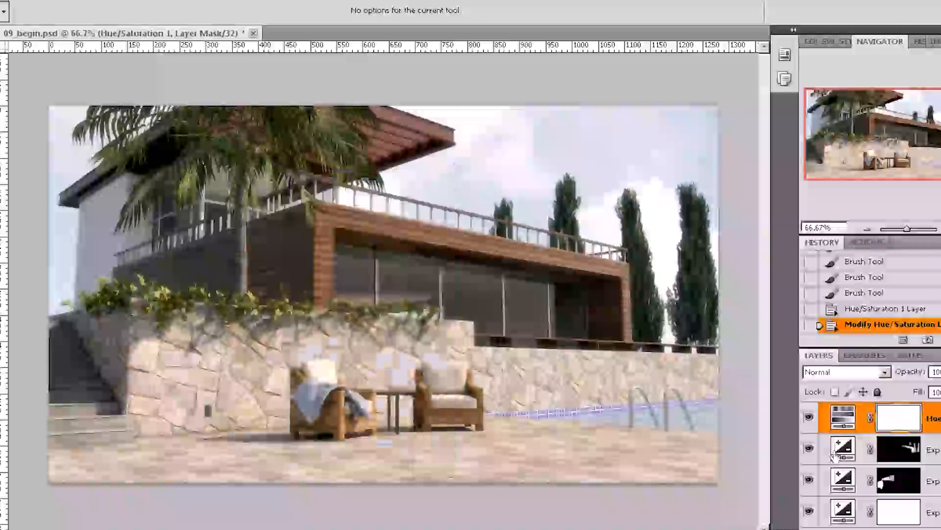
# Compare the image with and without the Hue/Saturation layer and examine the building and pool area at 100%.
pyautogui.click(809, 417)
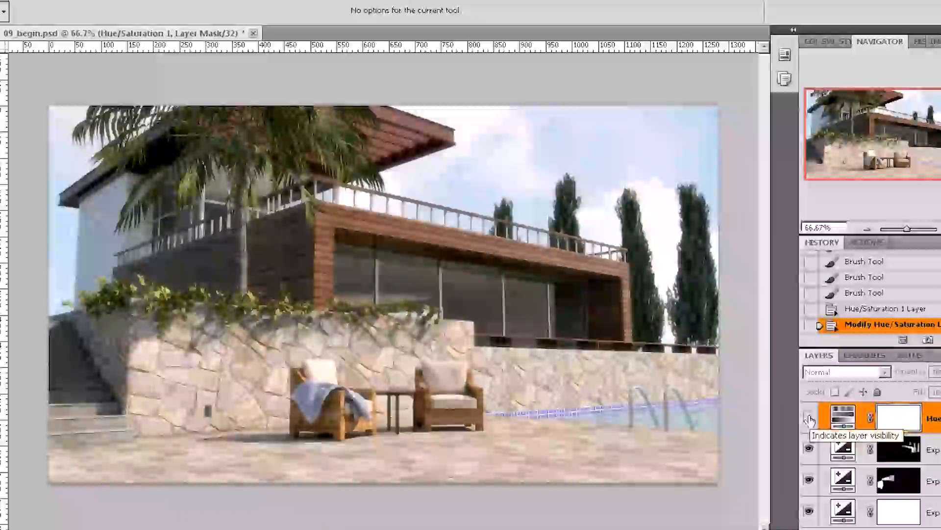
pyautogui.click(809, 418)
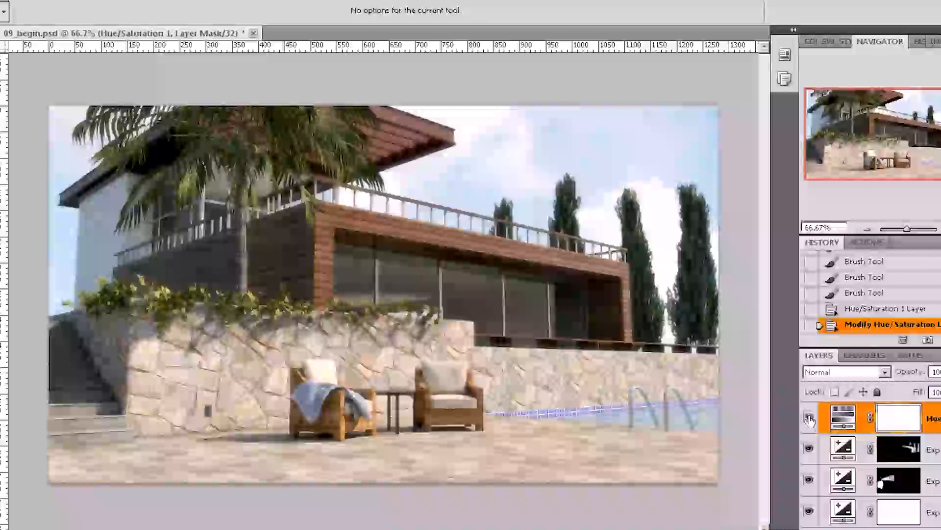
pyautogui.click(809, 418)
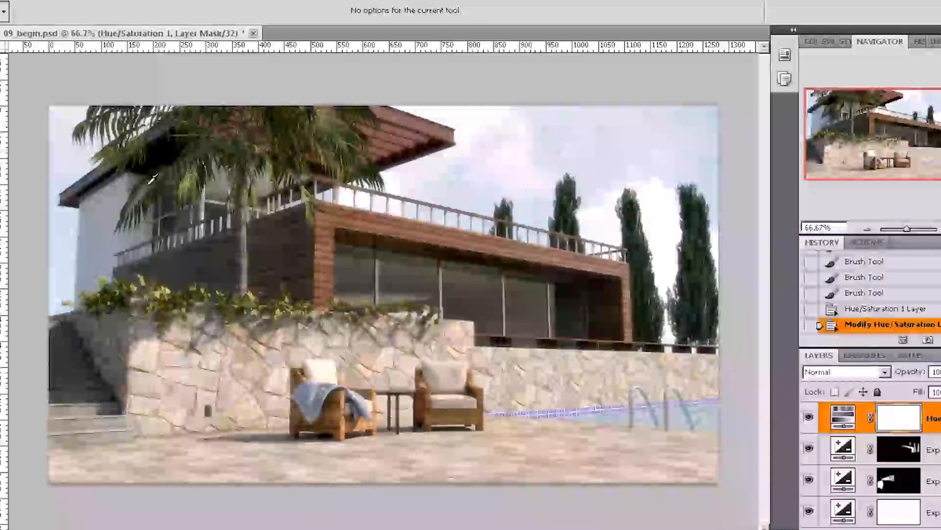
pyautogui.press('v')
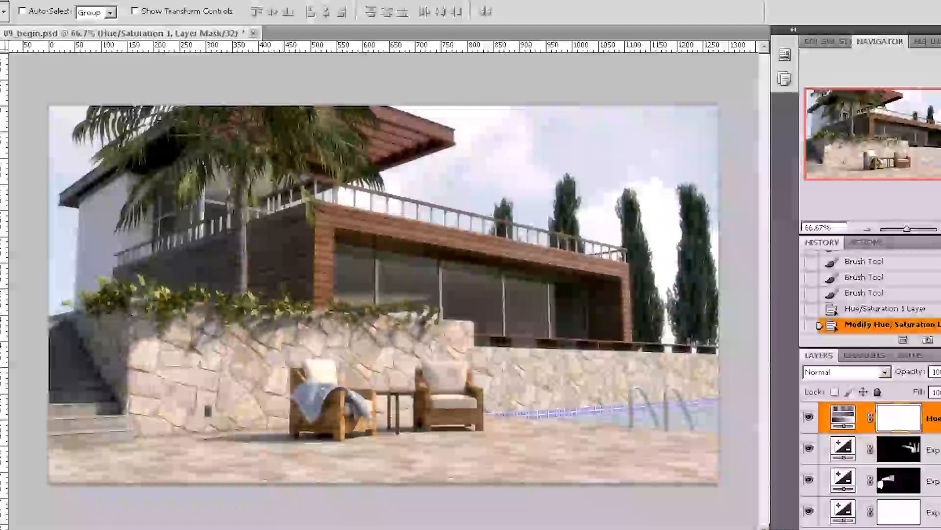
pyautogui.click(940, 229)
pyautogui.moveTo(891, 139); pyautogui.dragTo(915, 139)
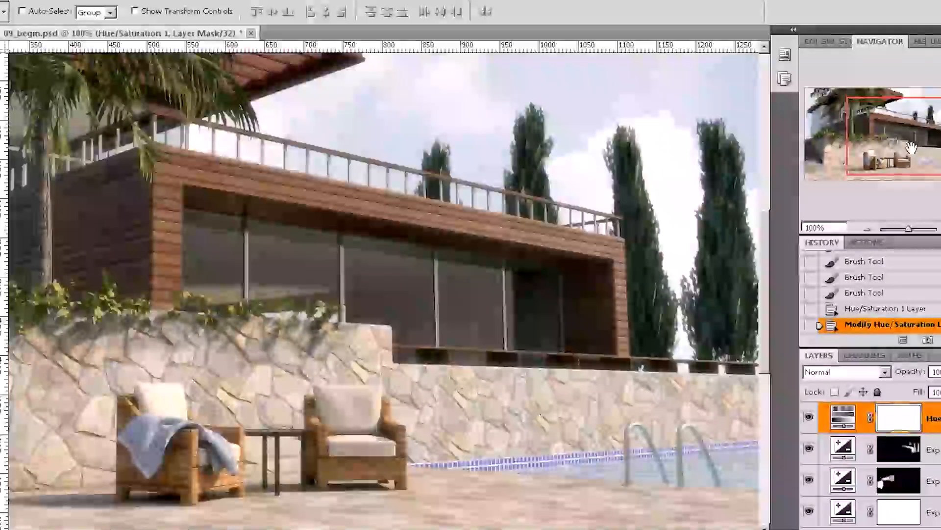
pyautogui.click(866, 228)
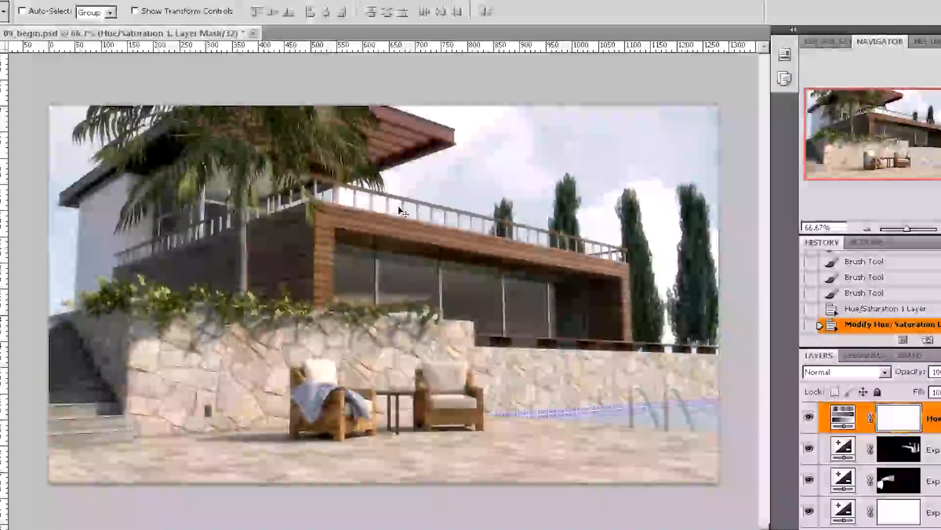
pyautogui.hotkey('alt', 't')
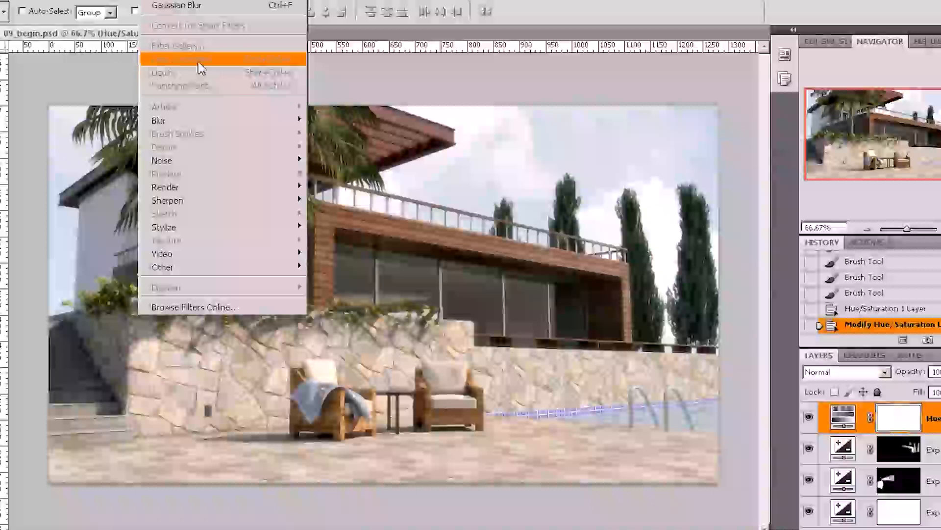
pyautogui.click(219, 60)
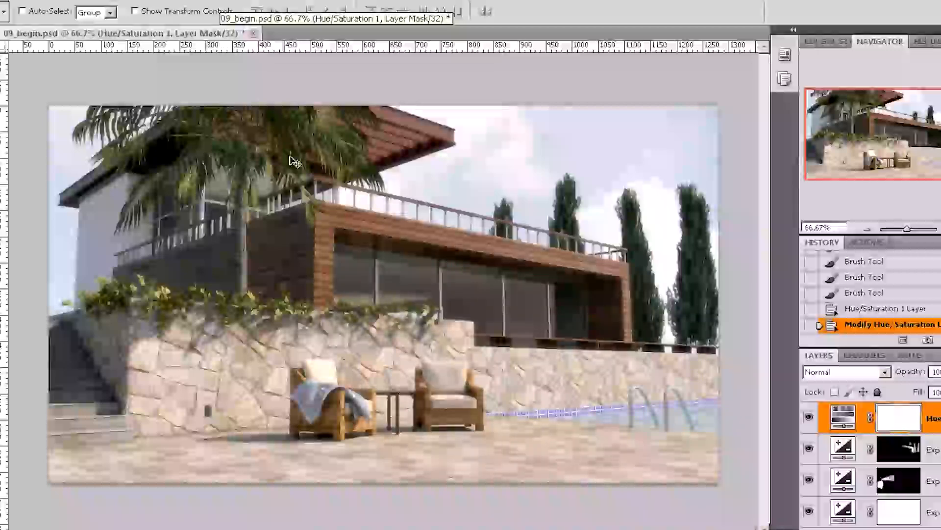
# Convert the image to 8 bits per channel, merging the layers and using the Exposure and Gamma method with exposure 0.00 and gamma 1.00.
pyautogui.click(45, 1)
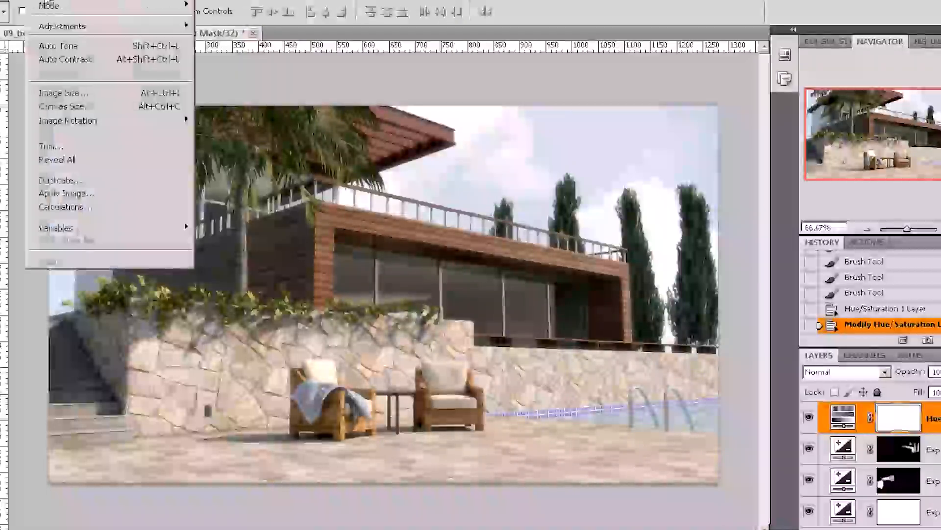
pyautogui.moveTo(83, 11)
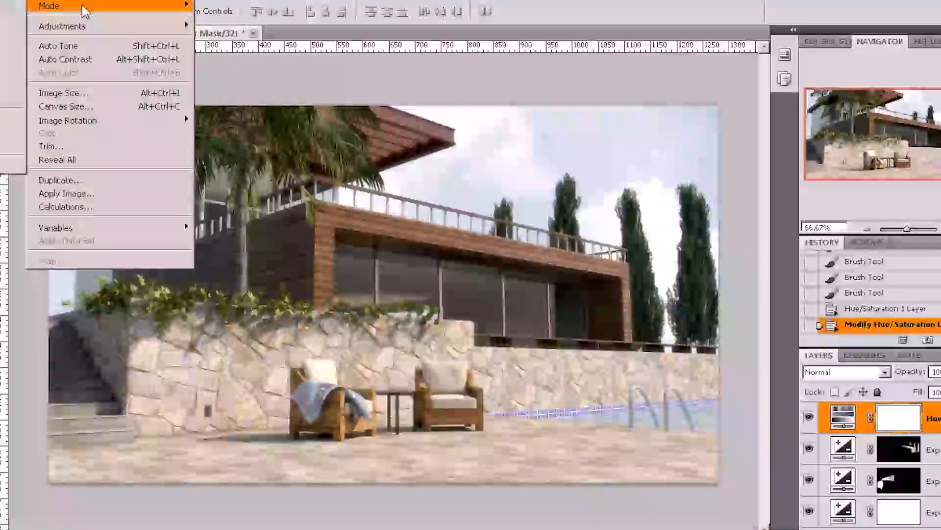
pyautogui.click(13, 120)
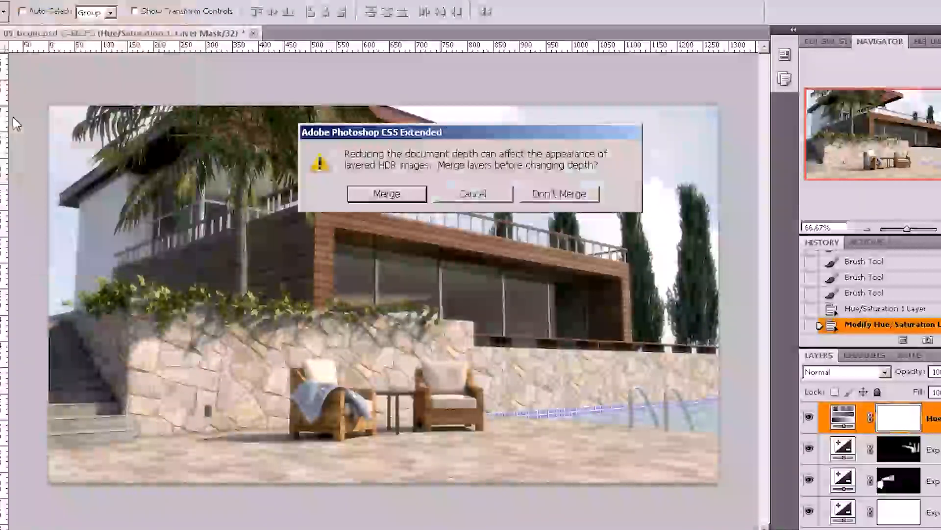
pyautogui.click(386, 194)
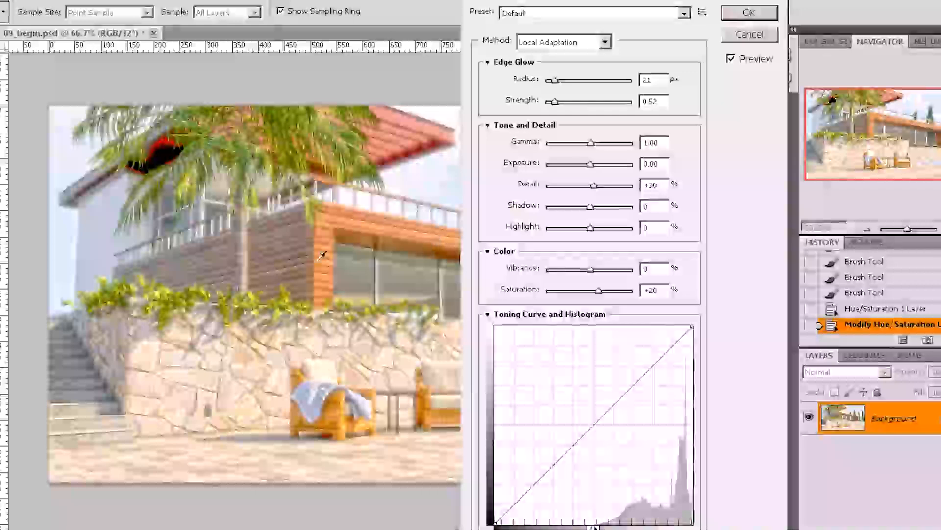
pyautogui.click(605, 42)
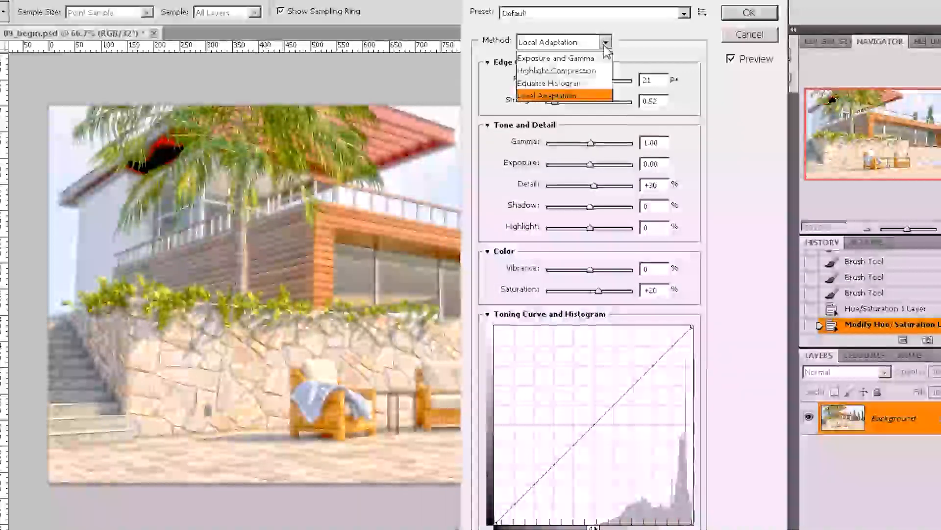
pyautogui.click(579, 56)
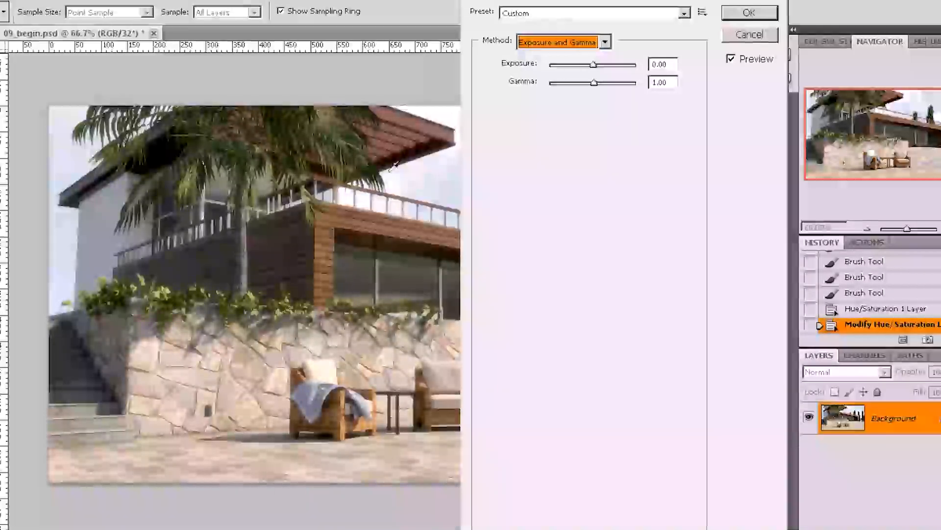
pyautogui.click(748, 16)
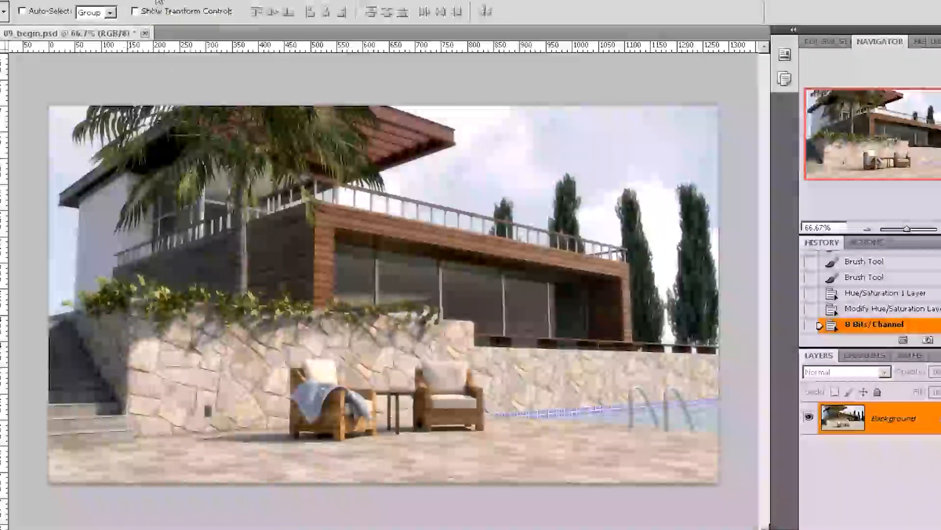
# Start the Lens Correction filter with its custom settings and preview the recess, cypresses and pool at 100%.
pyautogui.click(151, 1)
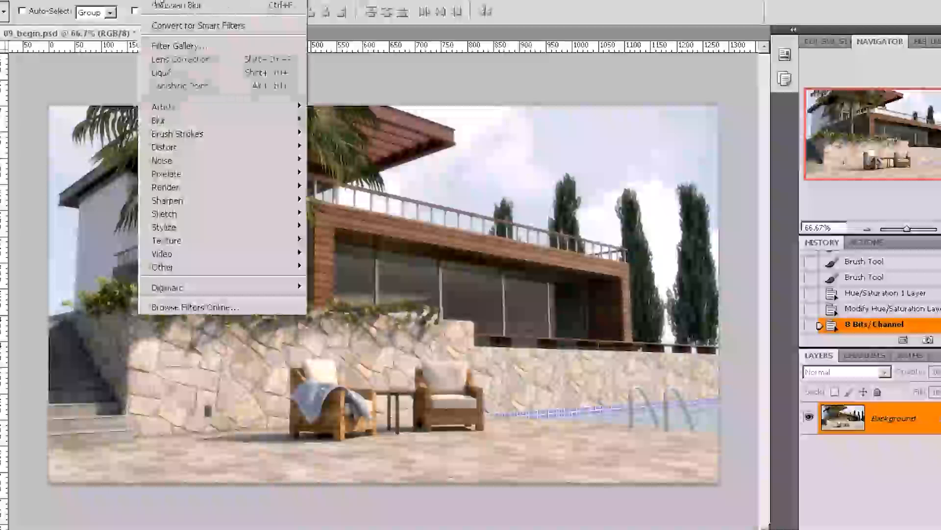
pyautogui.click(204, 60)
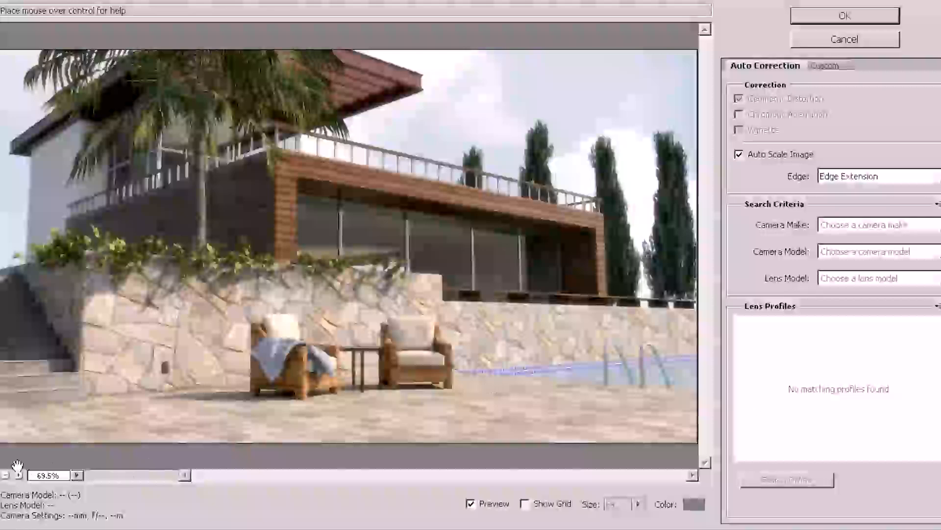
pyautogui.click(18, 474)
pyautogui.moveTo(313, 380); pyautogui.dragTo(392, 352)
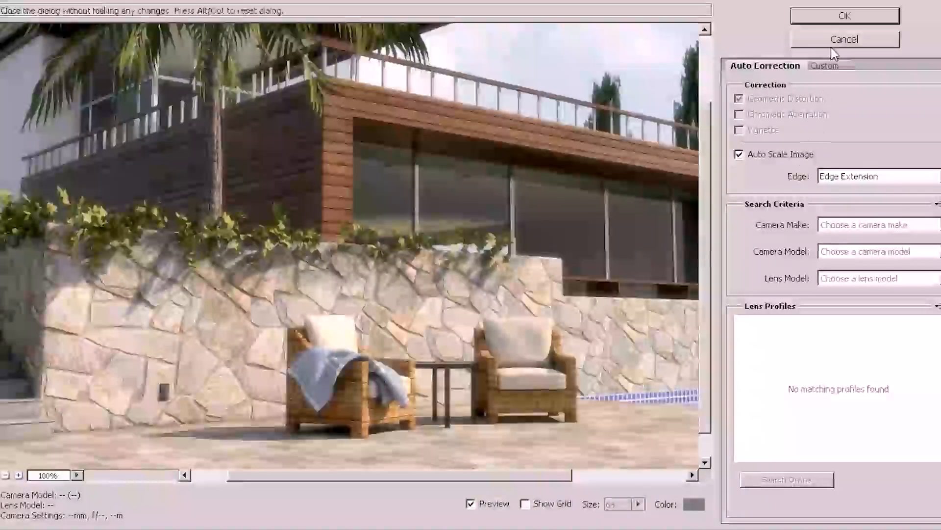
pyautogui.click(828, 67)
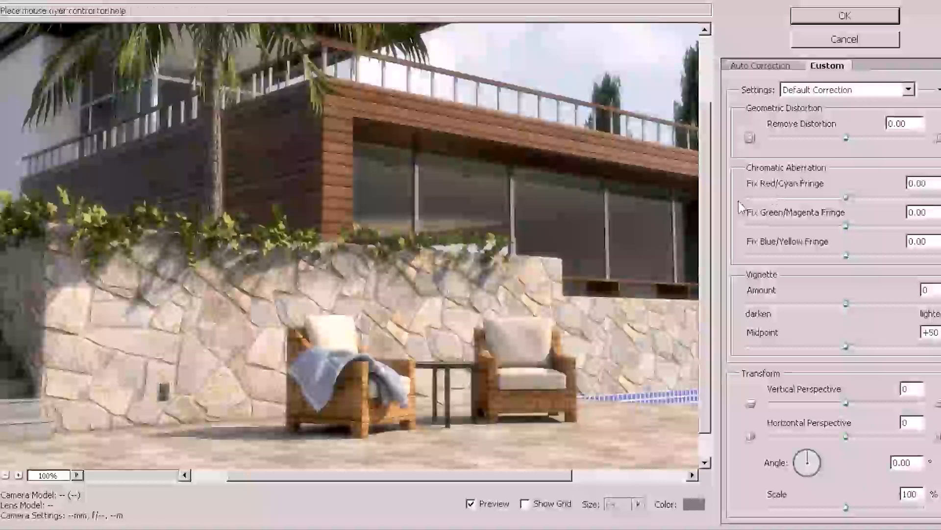
pyautogui.moveTo(588, 216); pyautogui.dragTo(245, 212)
pyautogui.moveTo(518, 207); pyautogui.dragTo(508, 224)
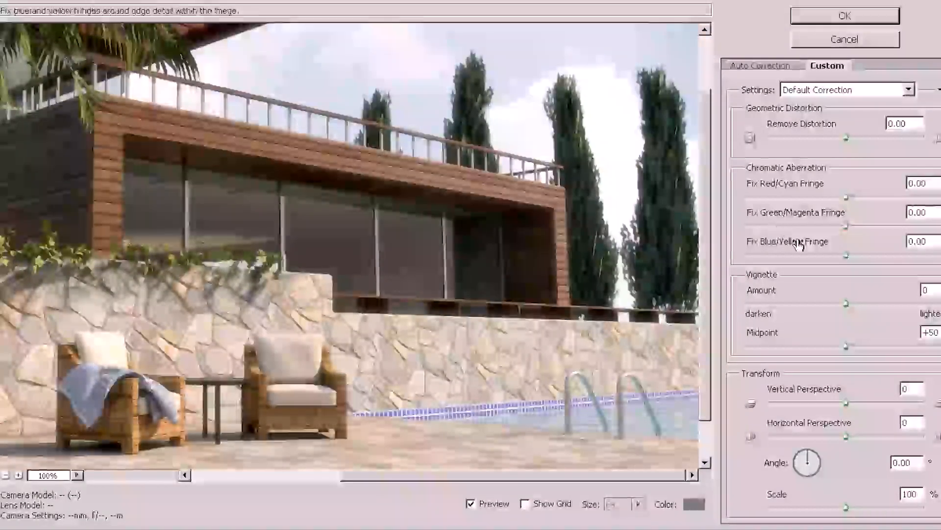
# Shift the Red/Cyan fringe to -38.89 and the Green/Magenta fringe to +30.95.
pyautogui.moveTo(846, 196); pyautogui.dragTo(819, 197)
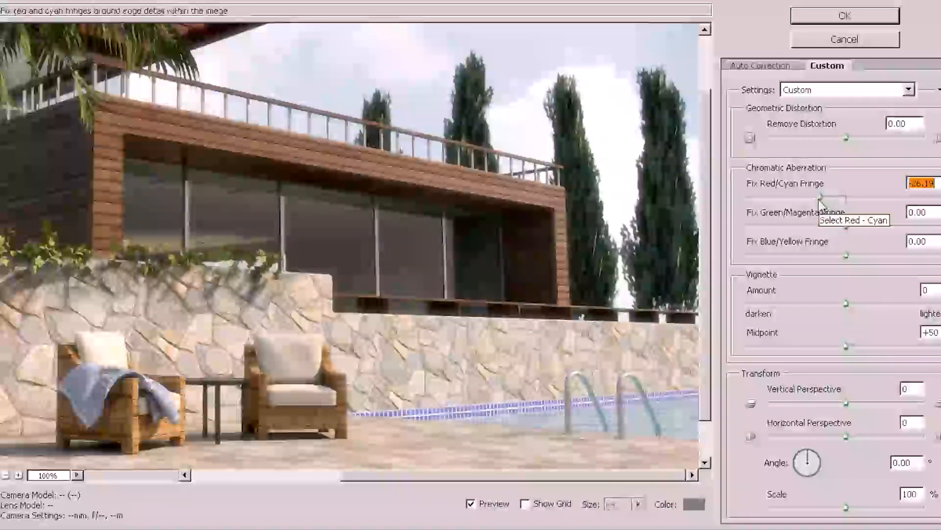
pyautogui.moveTo(819, 197); pyautogui.dragTo(792, 195)
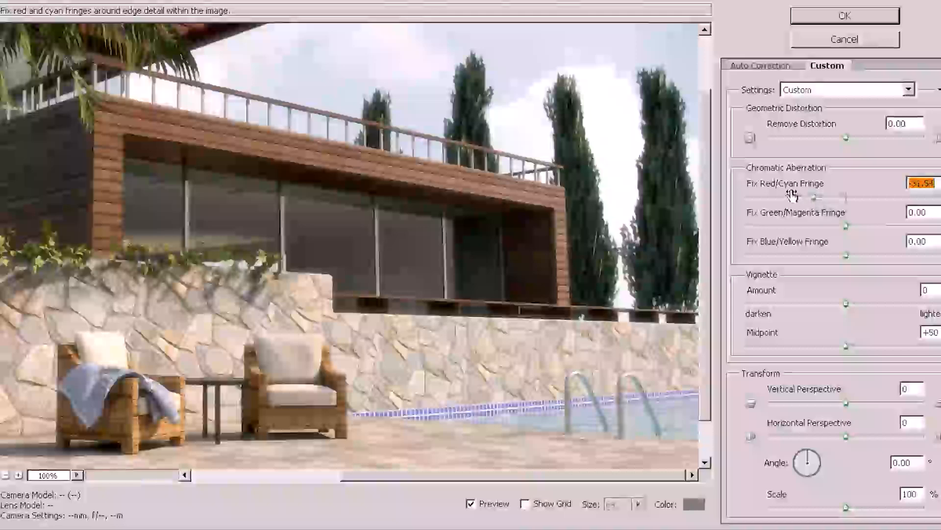
pyautogui.moveTo(847, 227); pyautogui.dragTo(874, 229)
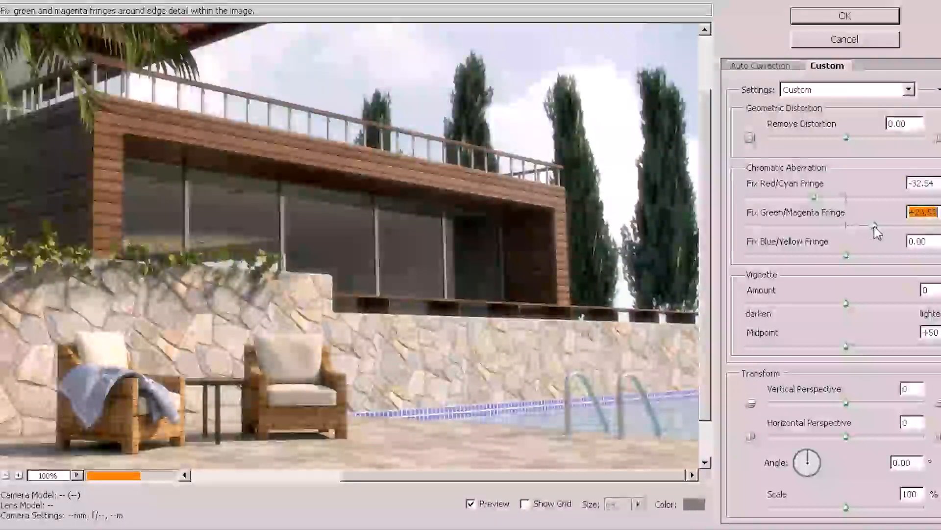
pyautogui.click(815, 198)
pyautogui.moveTo(815, 198); pyautogui.dragTo(807, 198)
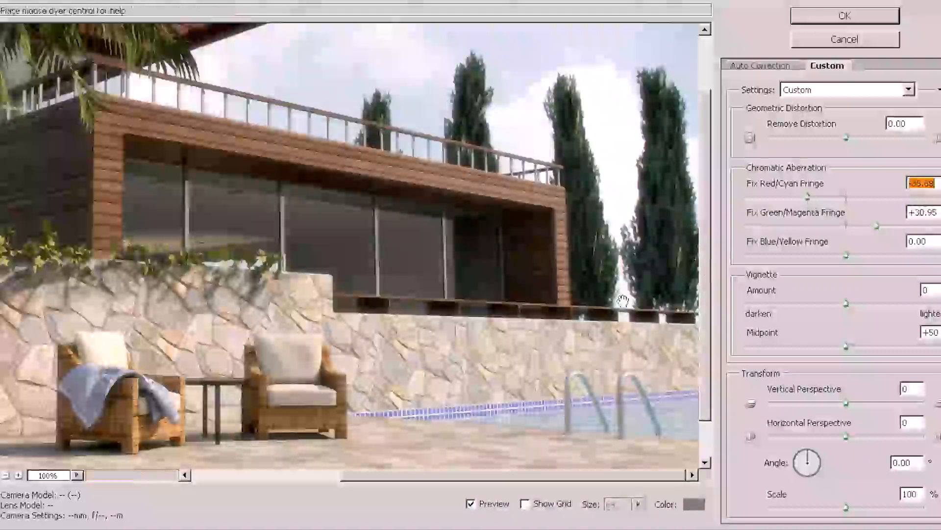
# Inspect the cypress edges at 300% and bring the Red/Cyan fringe back to +0.79 and the Green/Magenta fringe to 0.00.
pyautogui.click(20, 476)
pyautogui.click(21, 477)
pyautogui.moveTo(492, 298); pyautogui.dragTo(235, 324)
pyautogui.moveTo(588, 270); pyautogui.dragTo(168, 327)
pyautogui.moveTo(412, 293); pyautogui.dragTo(410, 352)
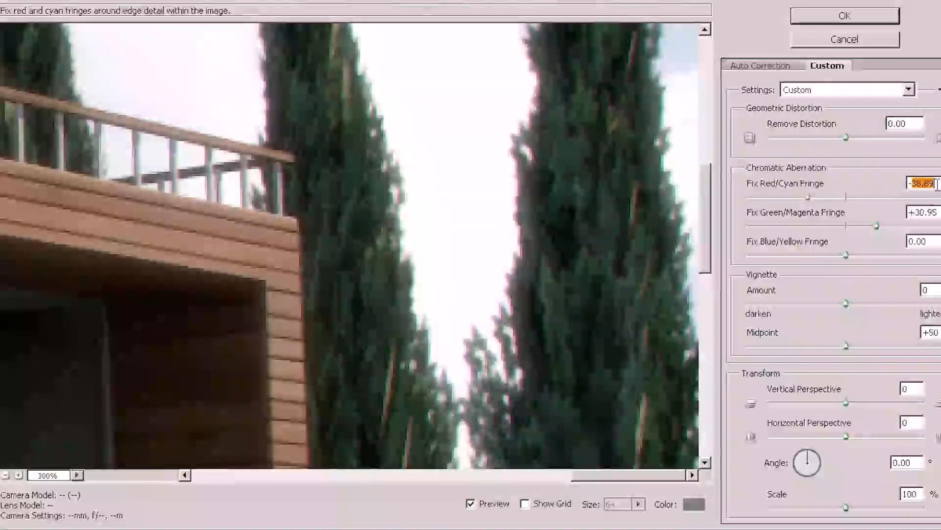
pyautogui.click(843, 196)
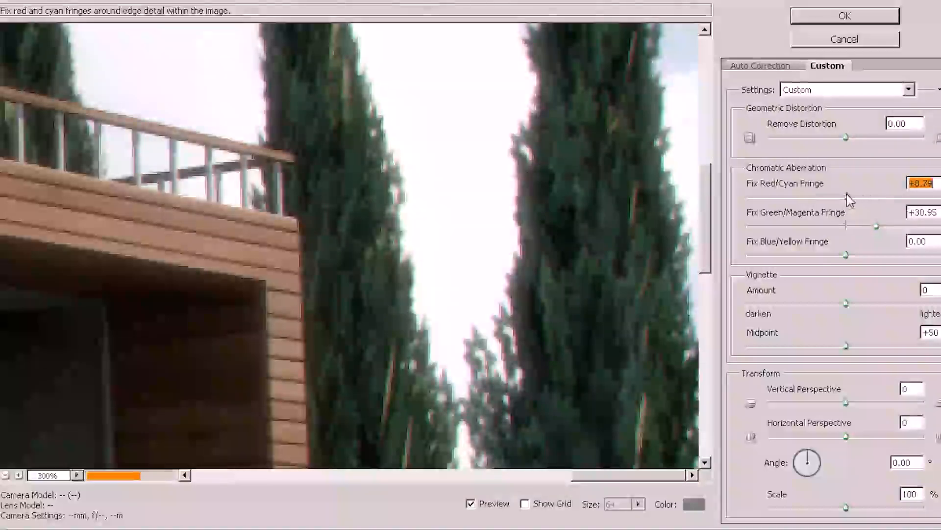
pyautogui.click(847, 226)
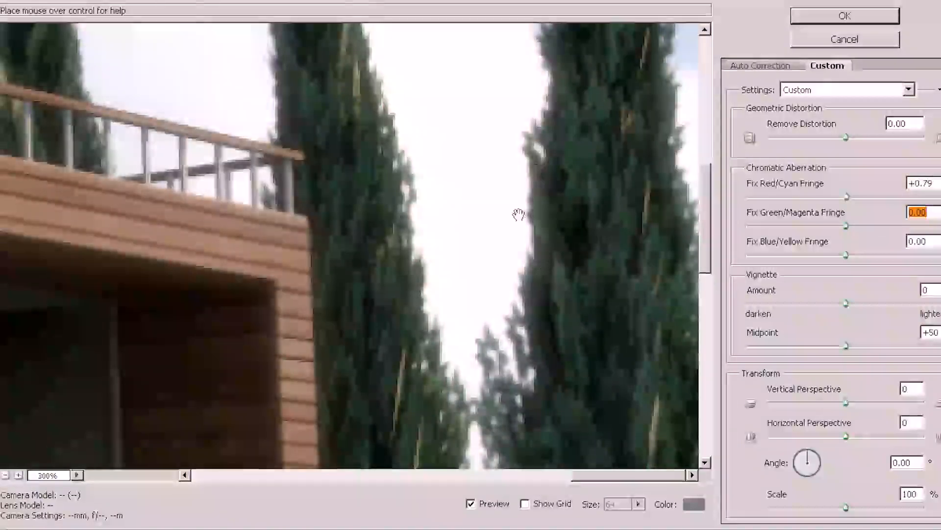
# Set the Red/Cyan fringe to -37.30 and the Green/Magenta fringe to +33.33, checking the color fringes along the cypresses.
pyautogui.moveTo(847, 198); pyautogui.dragTo(808, 202)
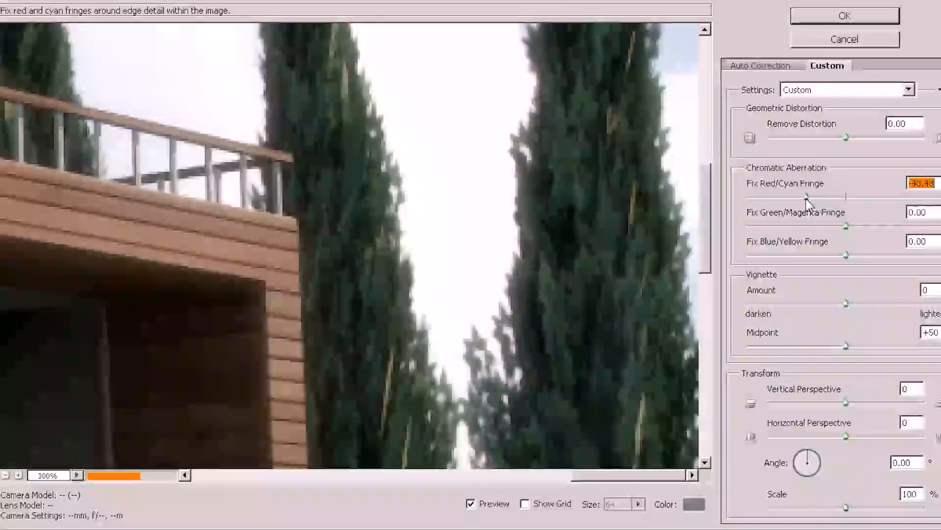
pyautogui.moveTo(847, 226); pyautogui.dragTo(886, 226)
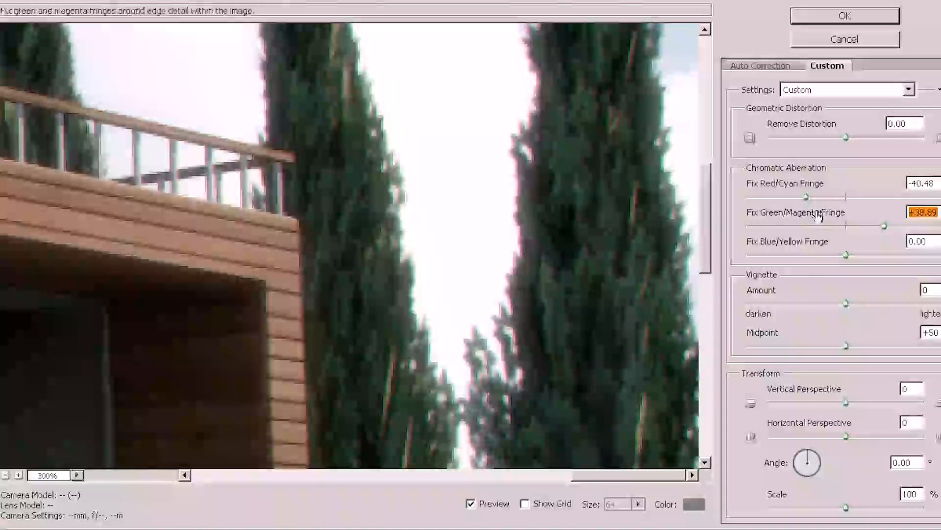
pyautogui.moveTo(806, 198); pyautogui.dragTo(810, 201)
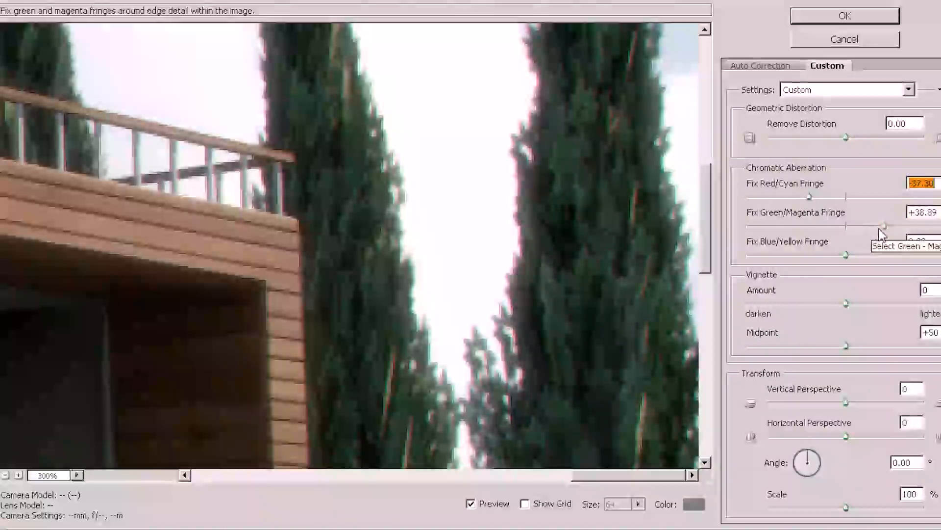
pyautogui.moveTo(884, 226); pyautogui.dragTo(879, 226)
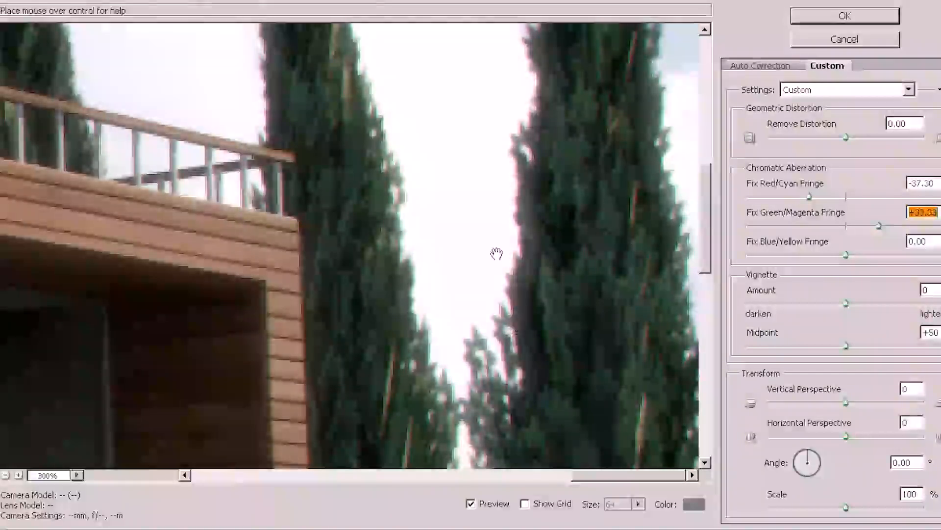
pyautogui.moveTo(456, 310); pyautogui.dragTo(360, 321)
pyautogui.moveTo(483, 242); pyautogui.dragTo(460, 267)
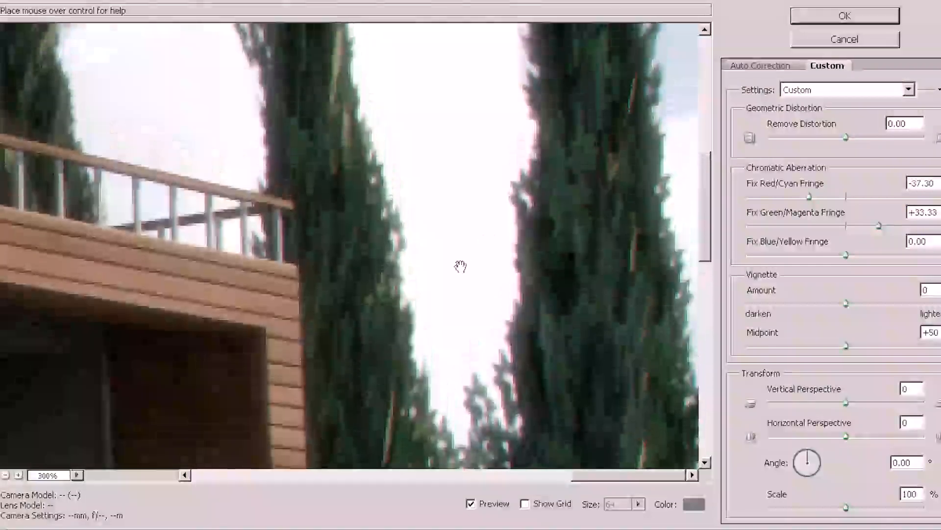
# Darken the image edges with a vignette amount of -37 and apply the lens correction.
pyautogui.click(6, 474)
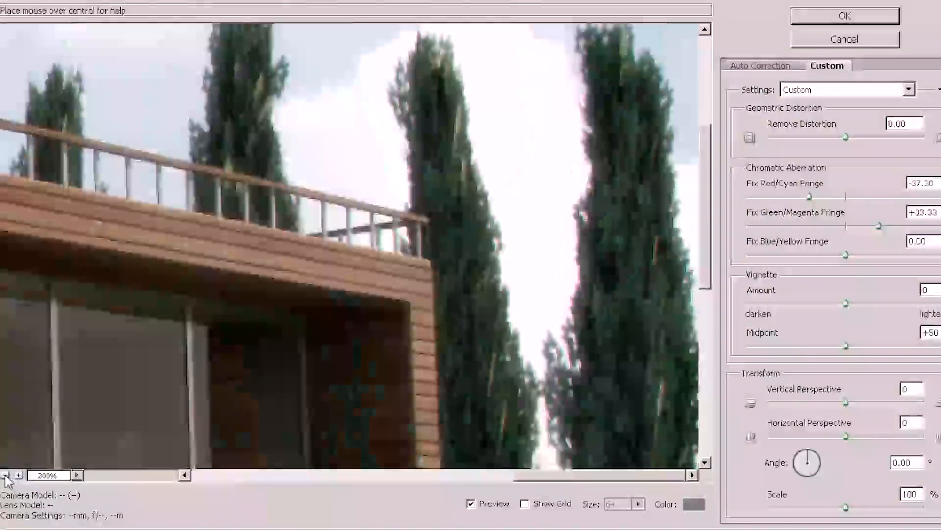
pyautogui.click(5, 474)
pyautogui.click(5, 475)
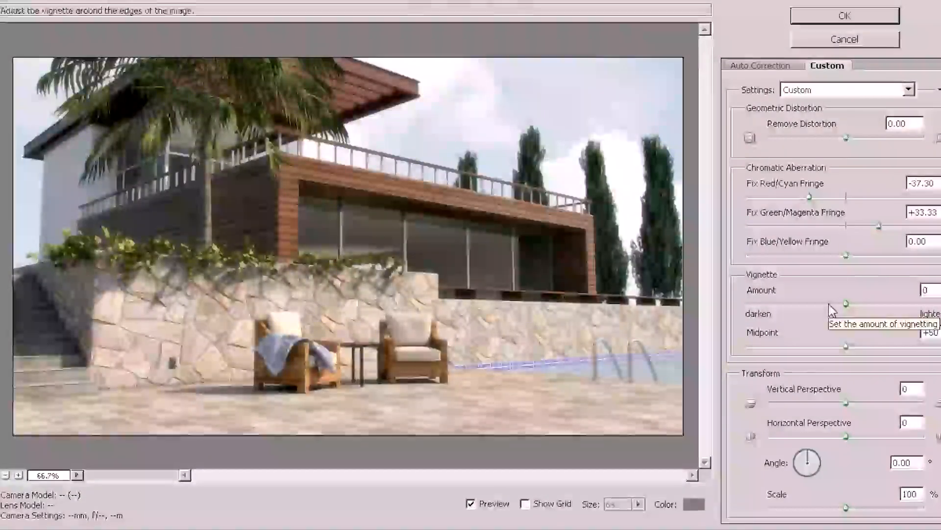
pyautogui.moveTo(834, 305); pyautogui.dragTo(761, 308)
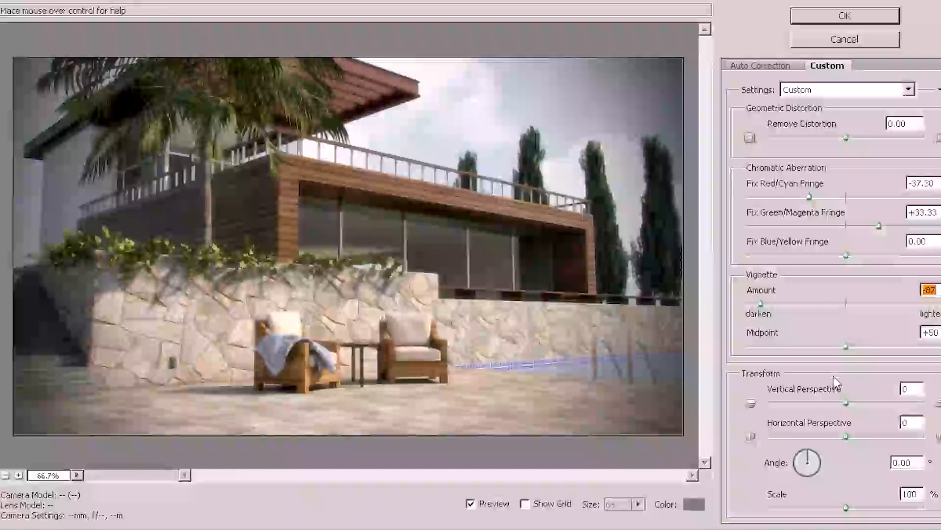
pyautogui.click(793, 304)
pyautogui.moveTo(798, 302)
pyautogui.mouseDown()
pyautogui.moveTo(818, 304)
pyautogui.moveTo(810, 305)
pyautogui.mouseUp()
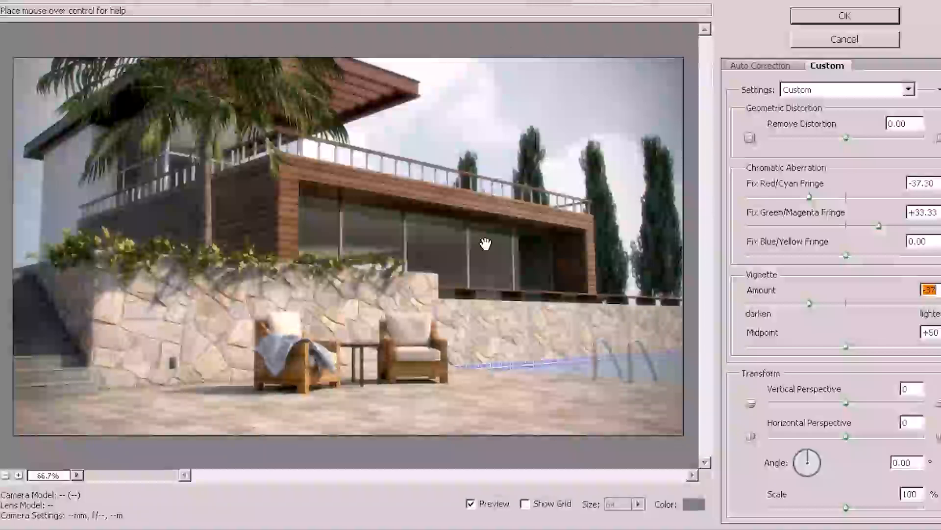
pyautogui.click(838, 19)
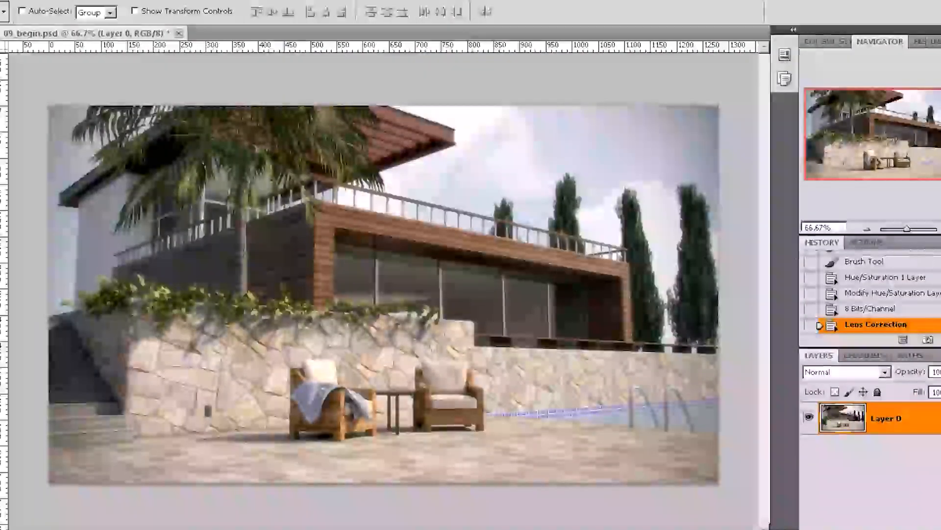
# Compare the cypresses and building corner at 200% with and without the lens correction.
pyautogui.hotkey('ctrl', '+')
pyautogui.hotkey('ctrl', '+')
pyautogui.moveTo(881, 132); pyautogui.dragTo(931, 127)
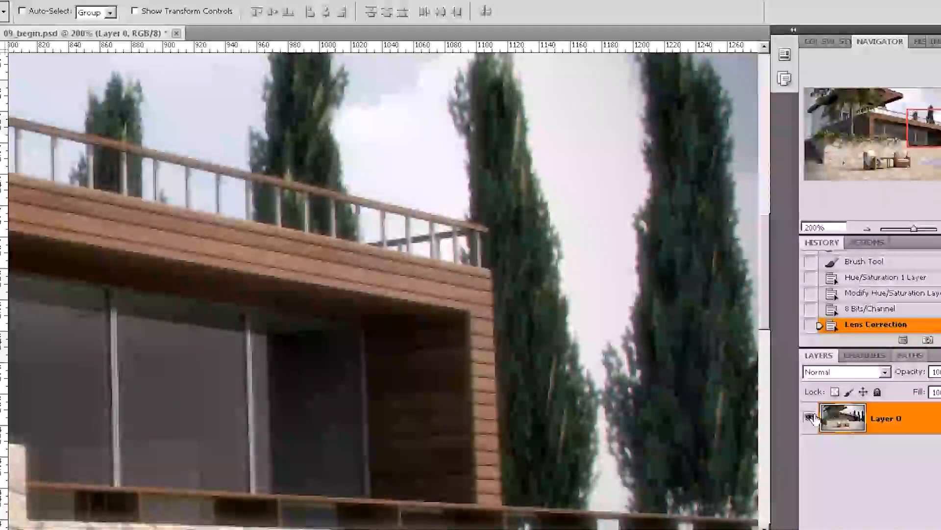
pyautogui.hotkey('ctrl', 'z')
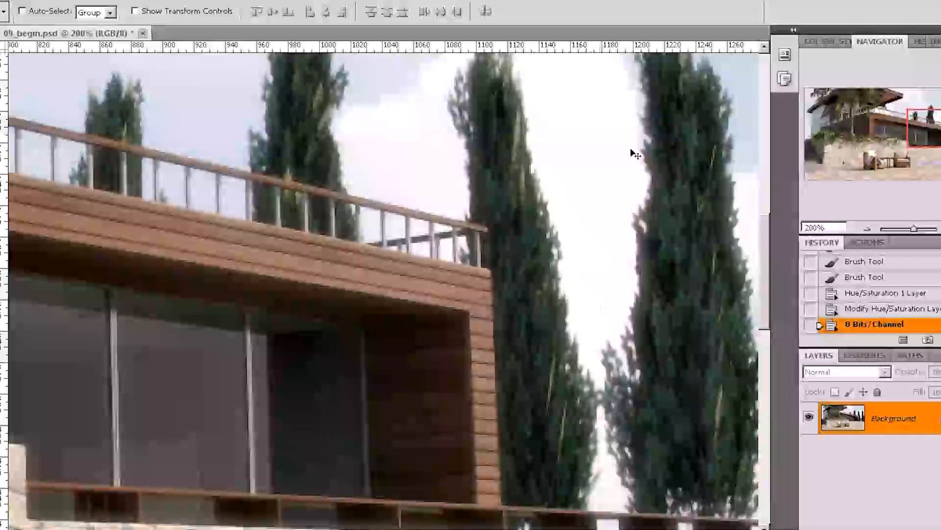
pyautogui.hotkey('ctrl', 'z')
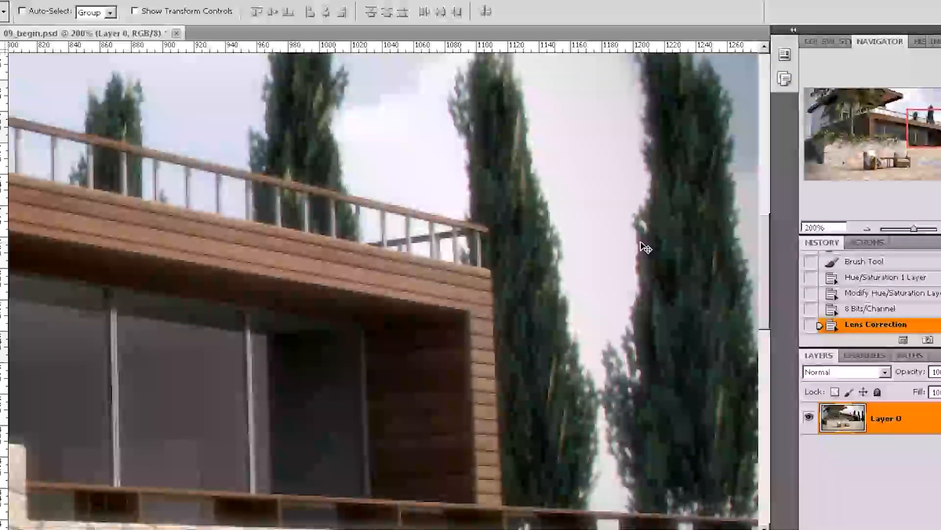
pyautogui.hotkey('ctrl', 'z')
pyautogui.hotkey('ctrl', 'z')
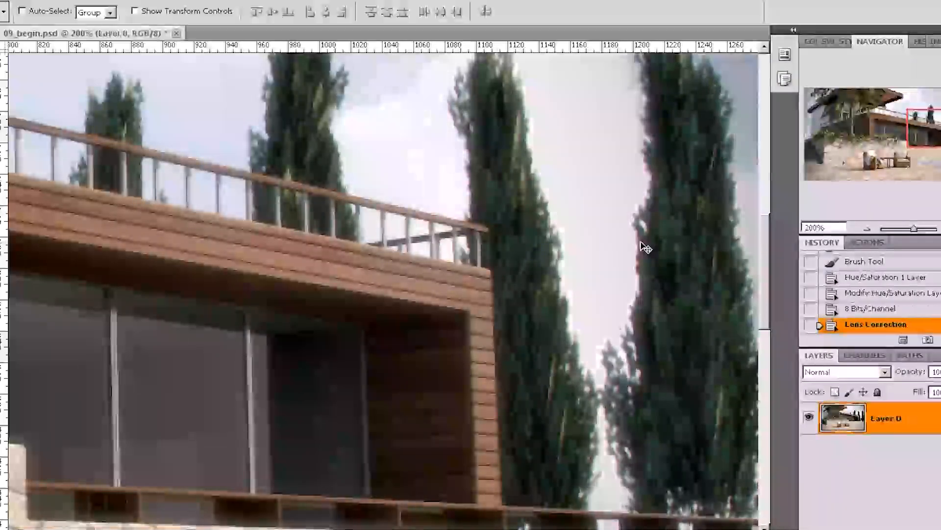
# Show the whole image in its original state using the 09_begin.psd history snapshot.
pyautogui.click(867, 228)
pyautogui.click(867, 228)
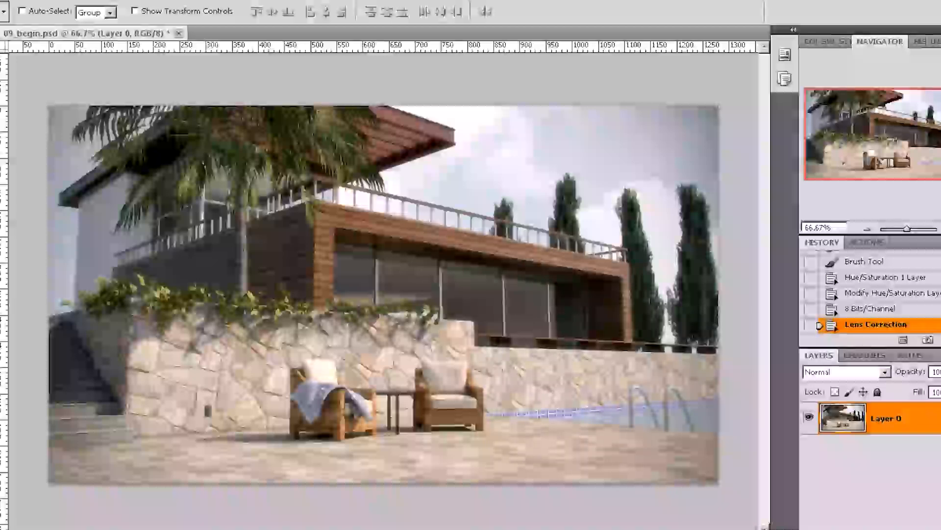
pyautogui.scroll(5, 873, 294)
pyautogui.click(890, 263)
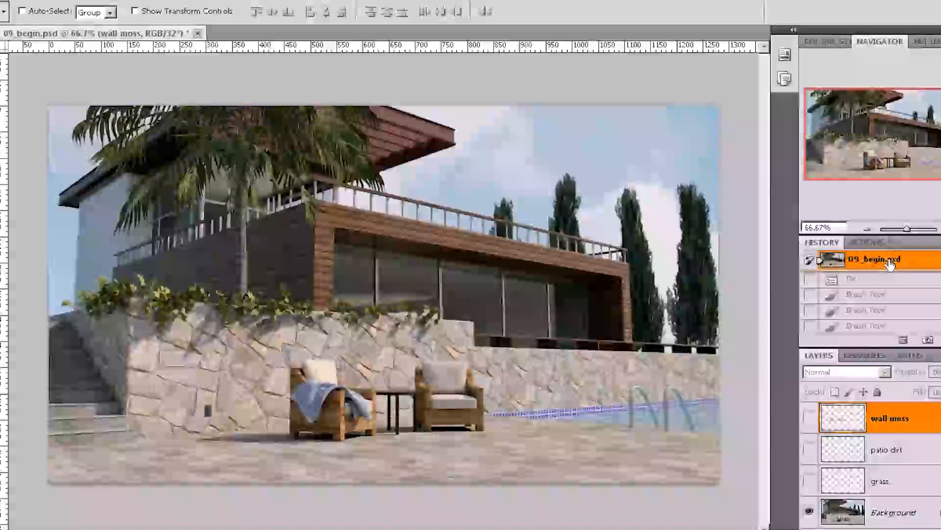